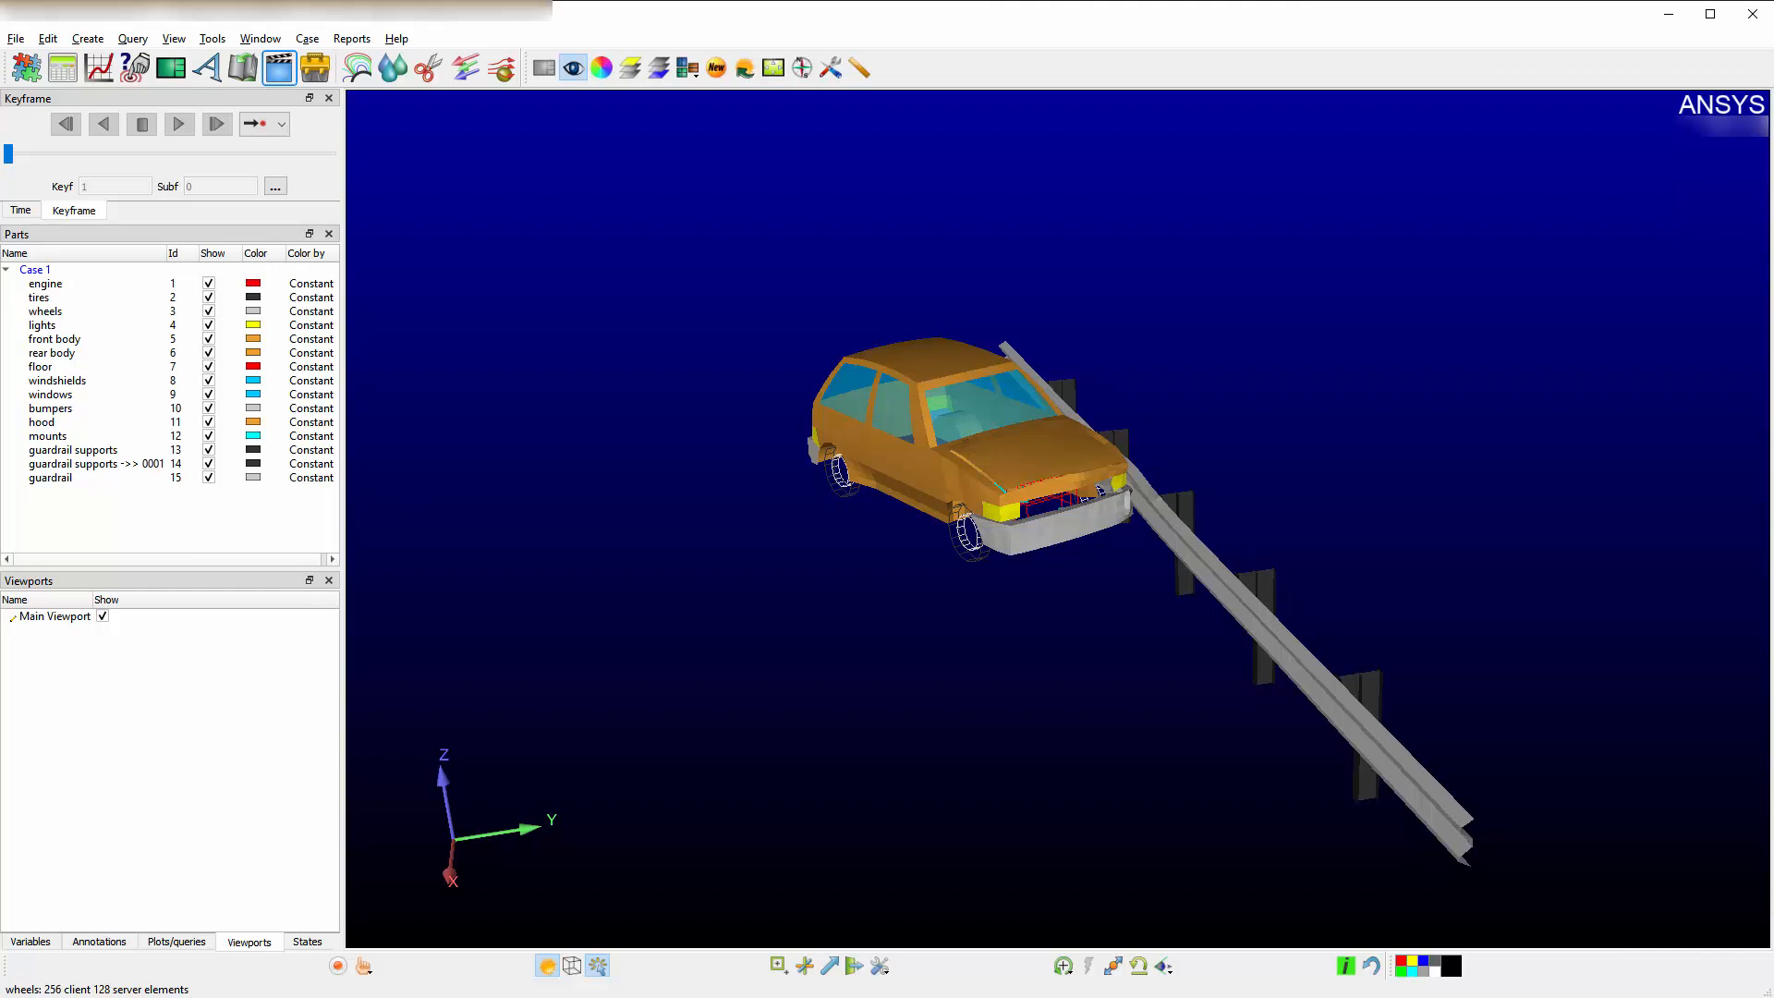
# - Create the first keyframe from the overall car view, and zoom in on the front of the car for the close-up
pyautogui.click(278, 69)
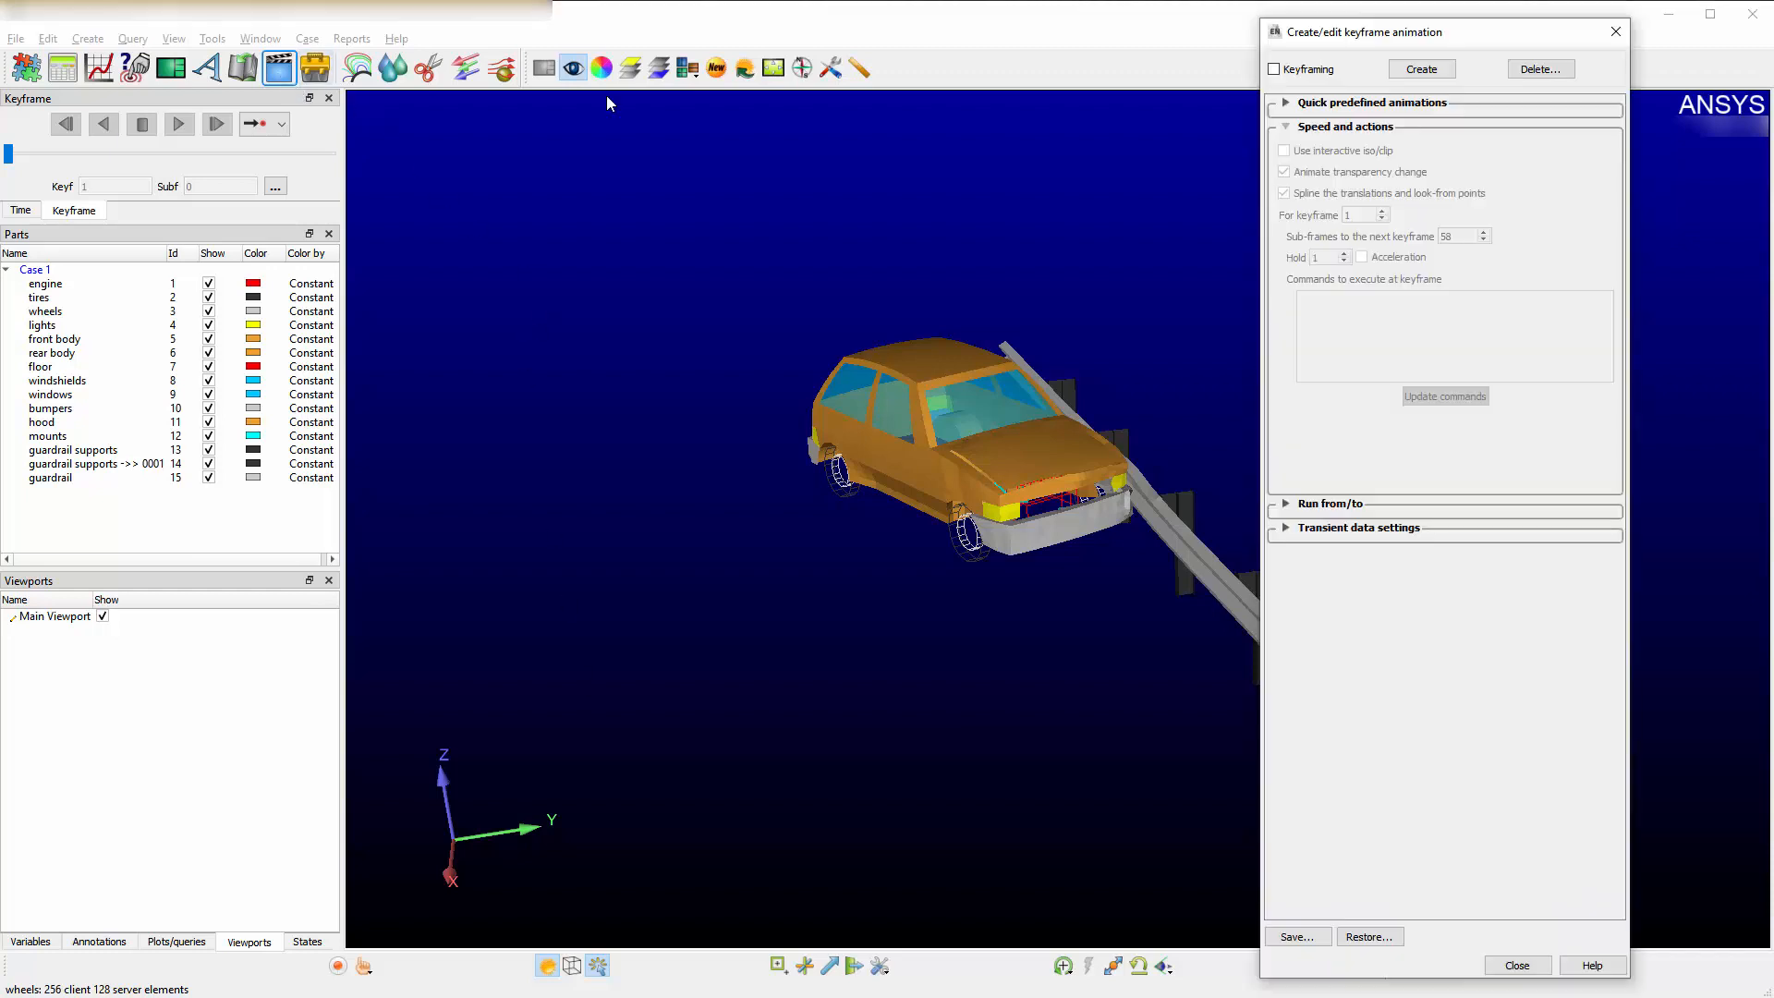
pyautogui.click(1419, 70)
pyautogui.scroll(6, 995, 364)
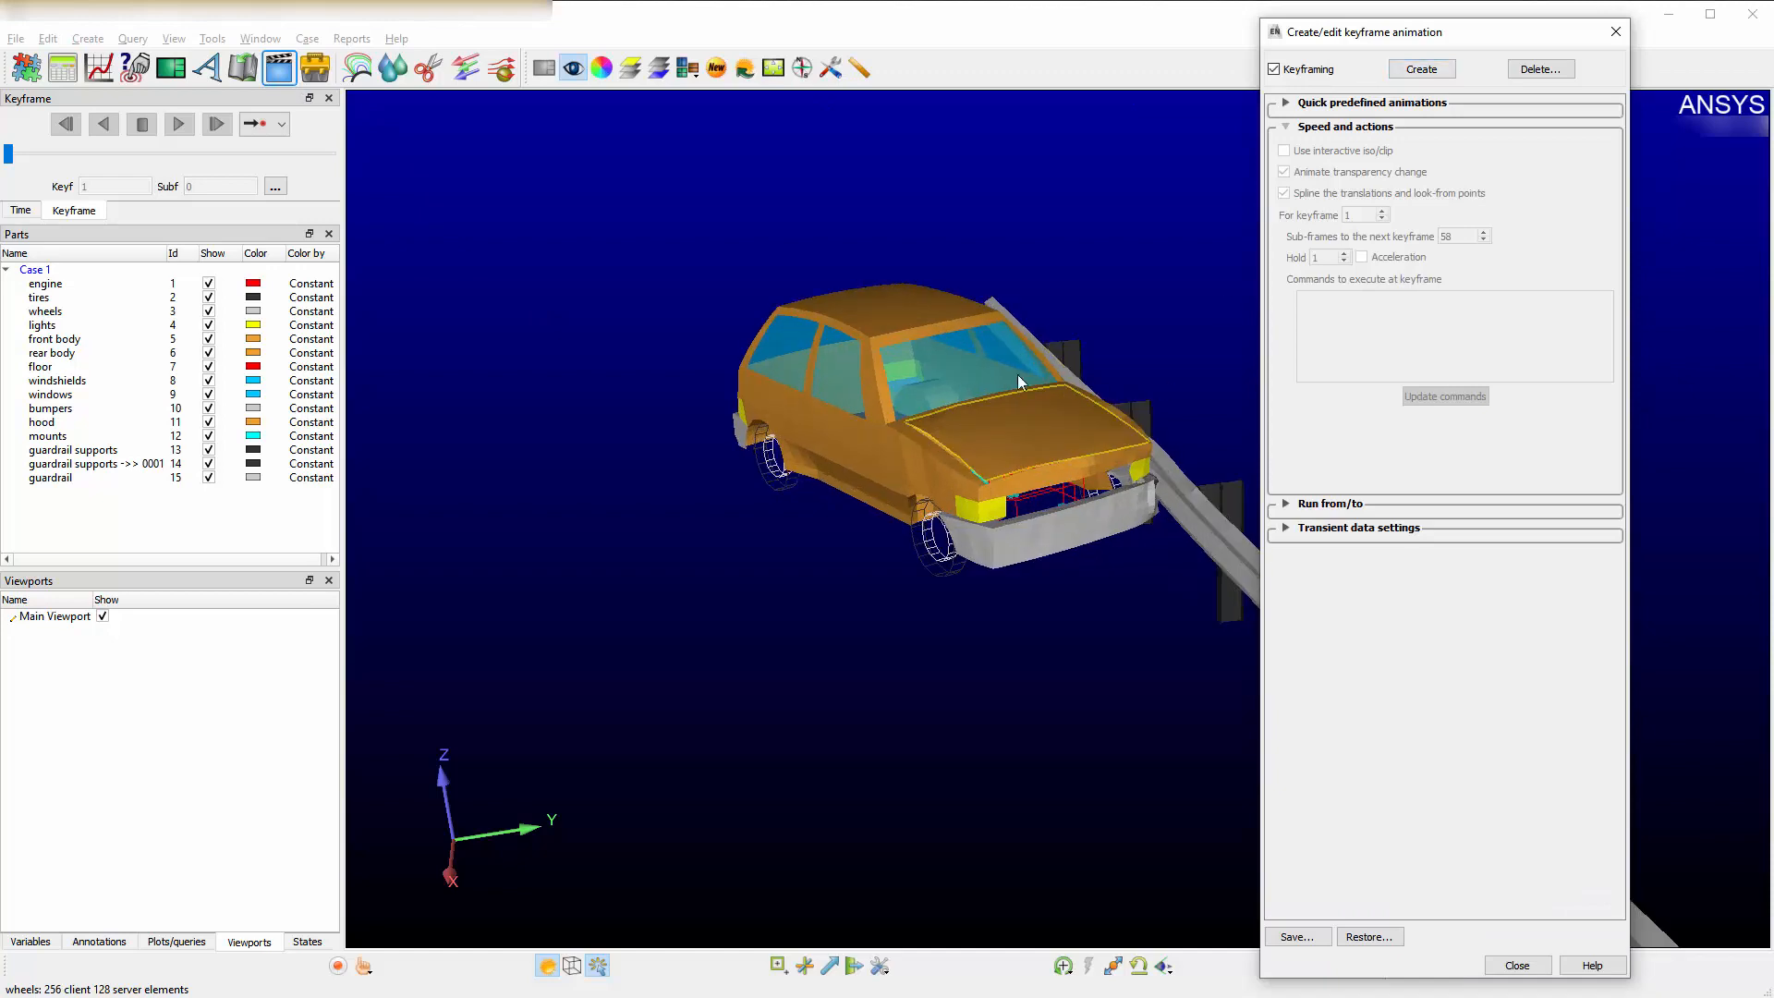
pyautogui.scroll(3, 995, 373)
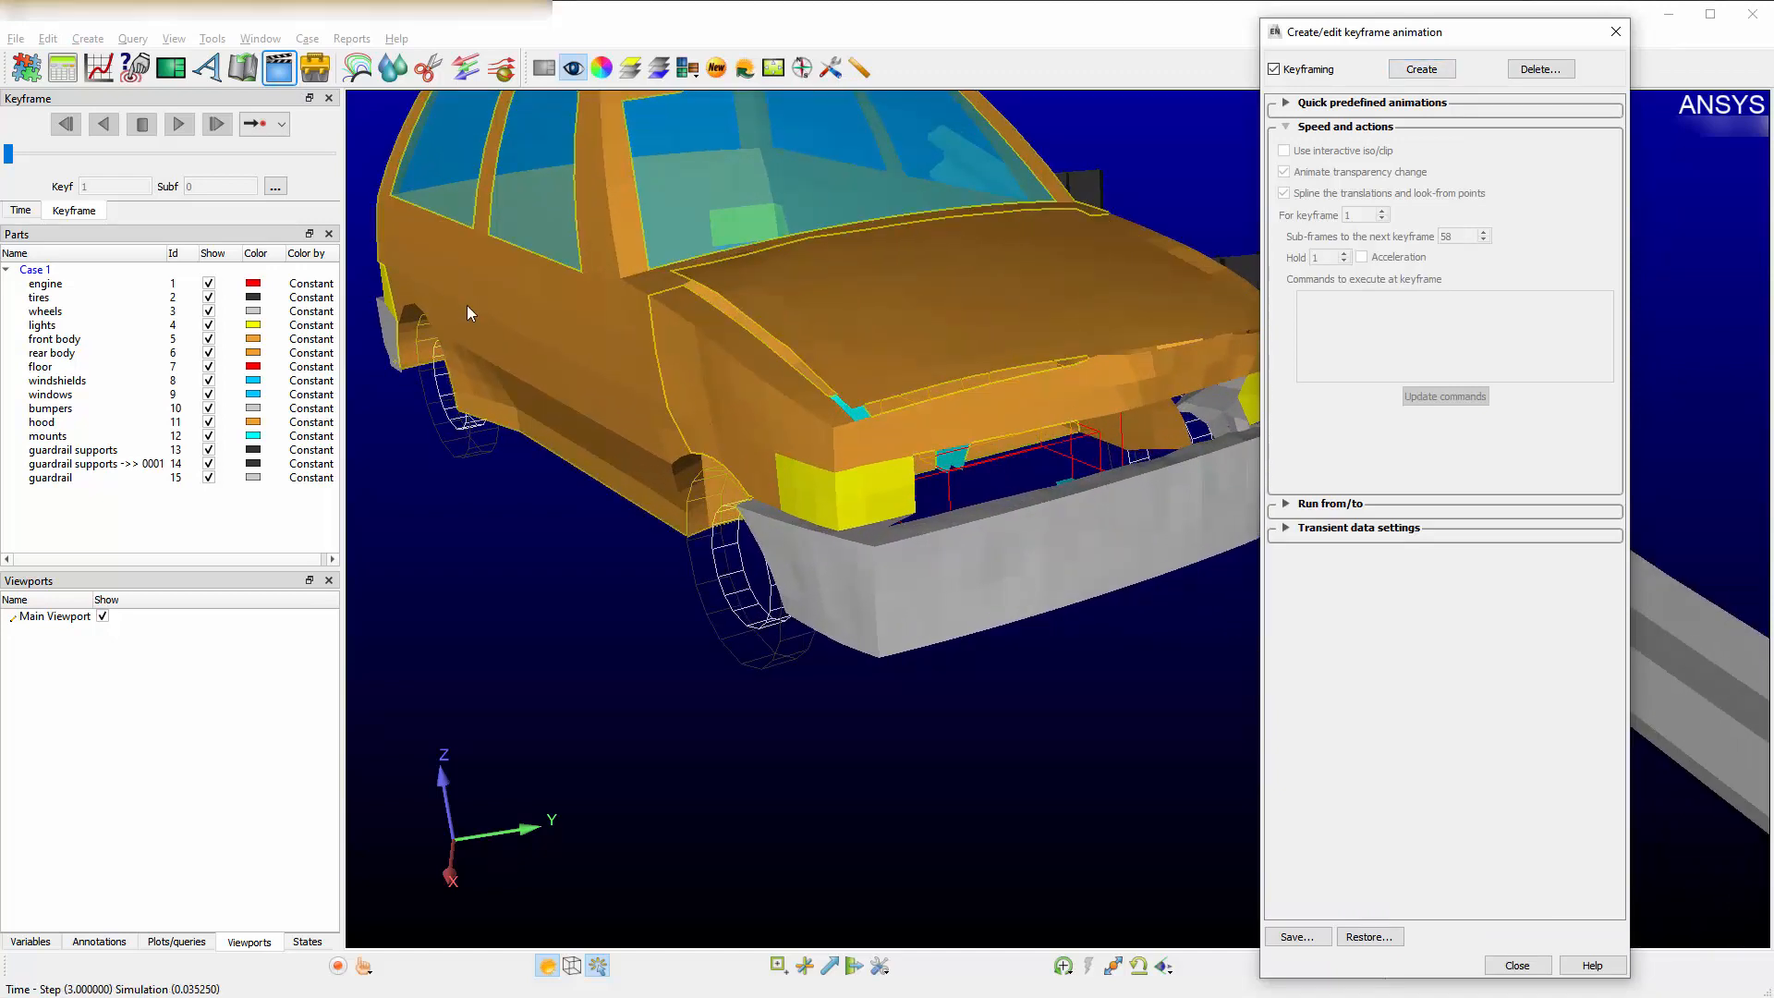
# - Reduce the opacity of the rear body and hood parts to the minimum so the car's interior shows
pyautogui.click(51, 352)
pyautogui.keyDown('ctrl'); pyautogui.click(57, 422); pyautogui.keyUp('ctrl')
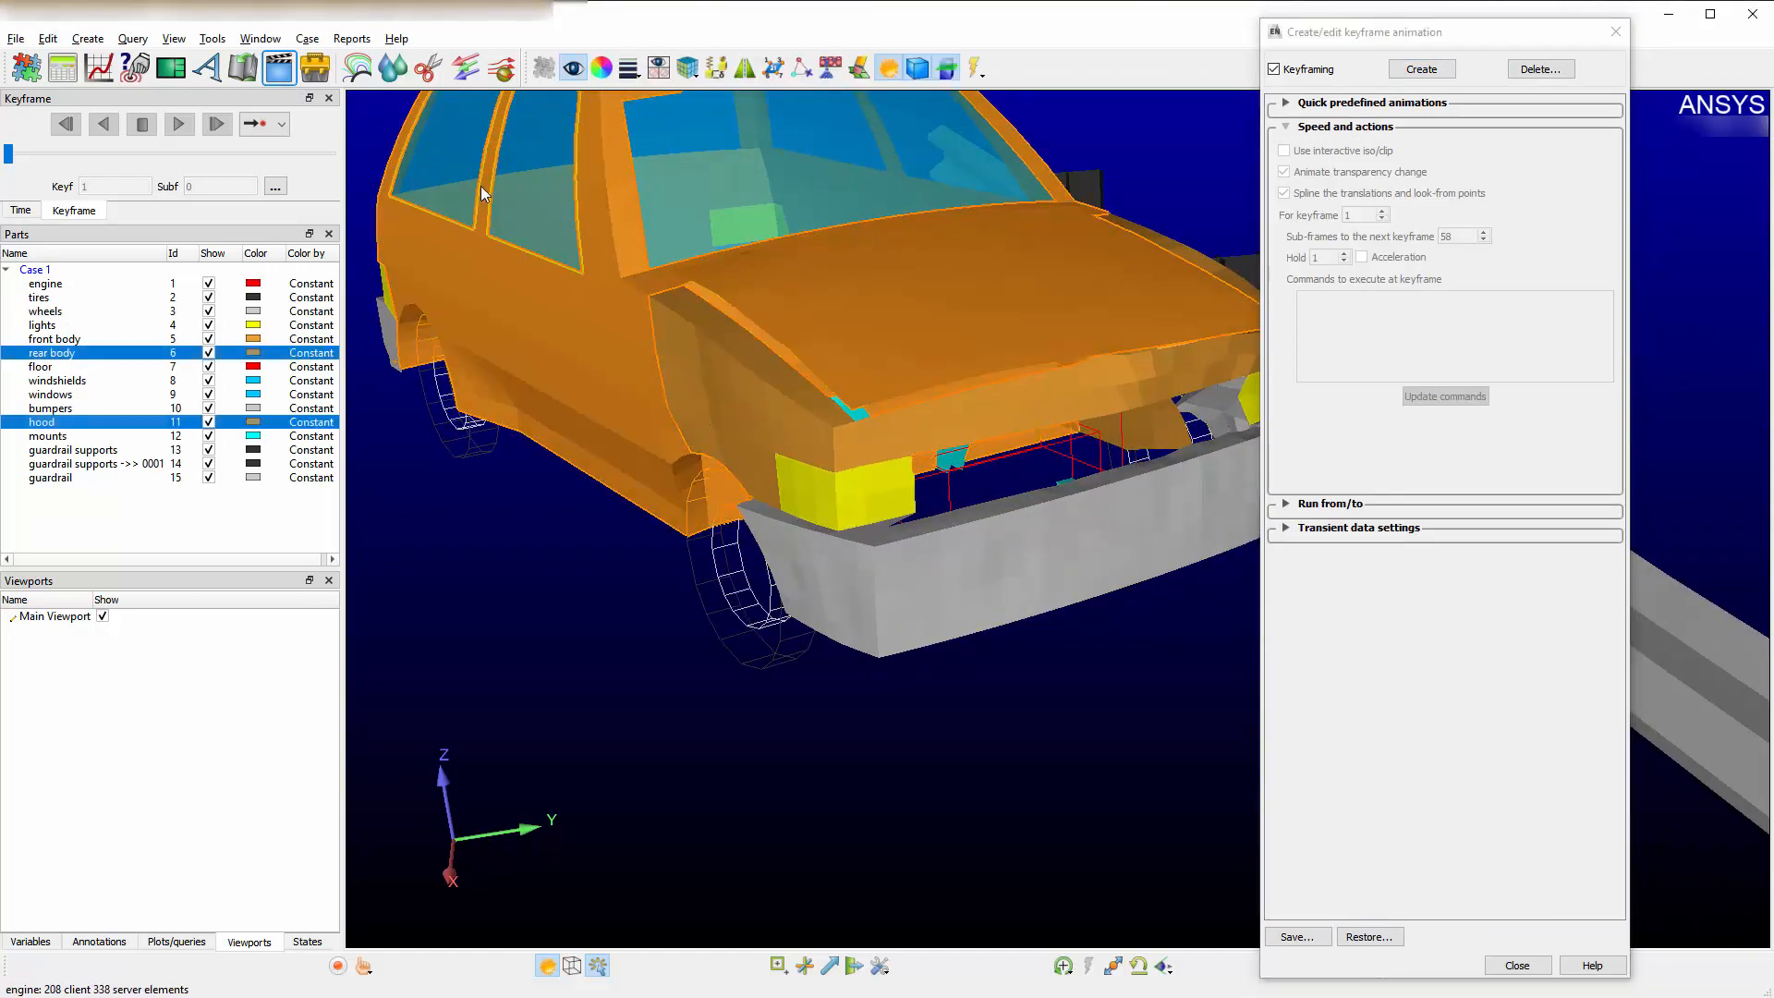
pyautogui.click(601, 68)
pyautogui.moveTo(330, 441); pyautogui.dragTo(113, 441)
pyautogui.click(245, 549)
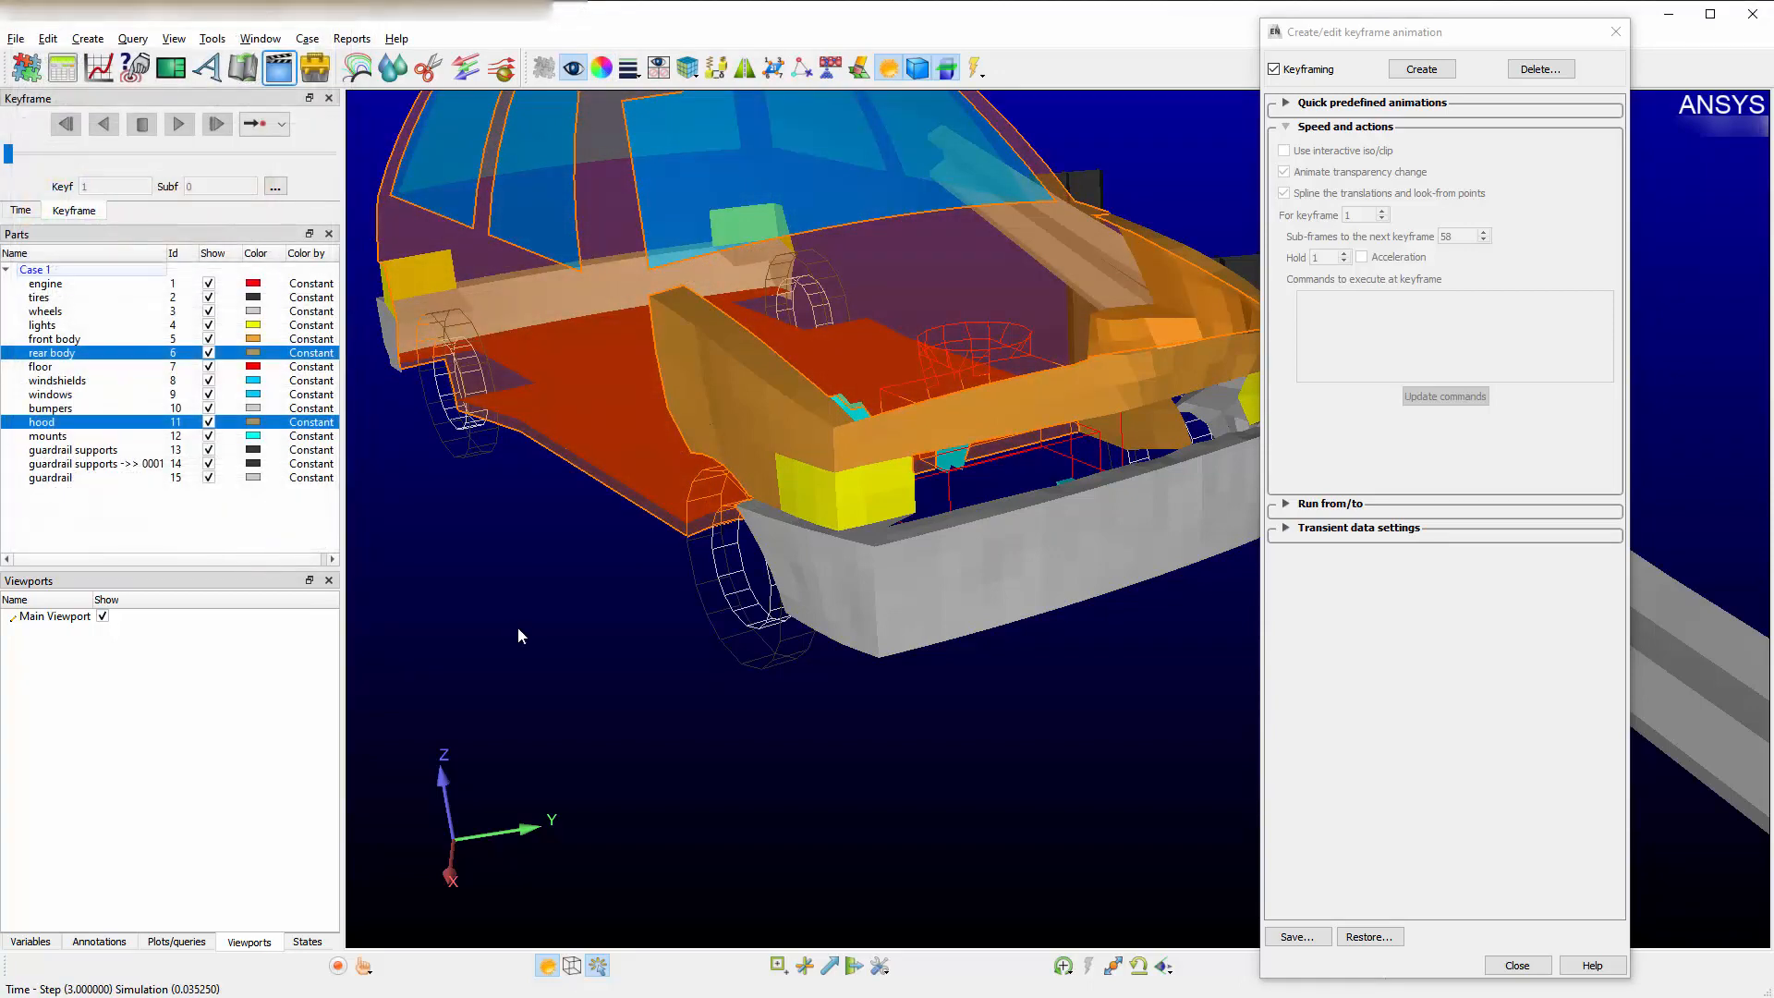
# - Create the second keyframe from the close-up with 58 sub-frames between keyframes, and close the keyframe editor
pyautogui.click(1424, 71)
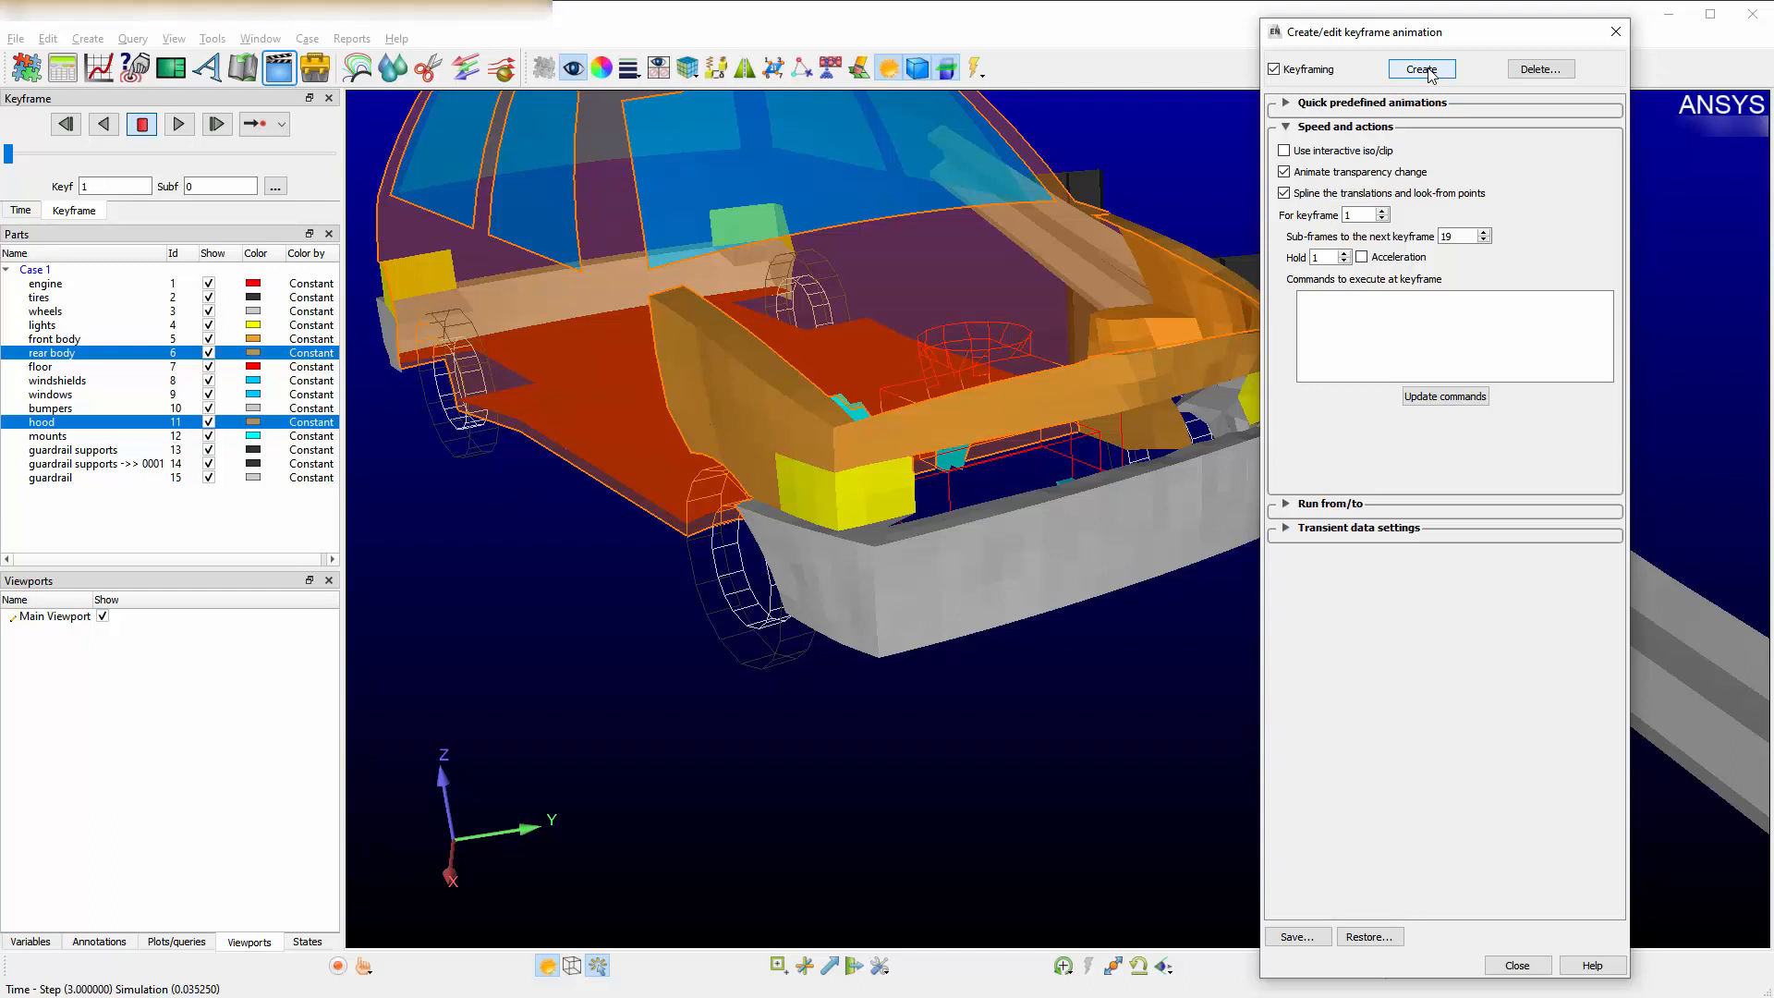
pyautogui.doubleClick(1449, 237)
pyautogui.click(1516, 965)
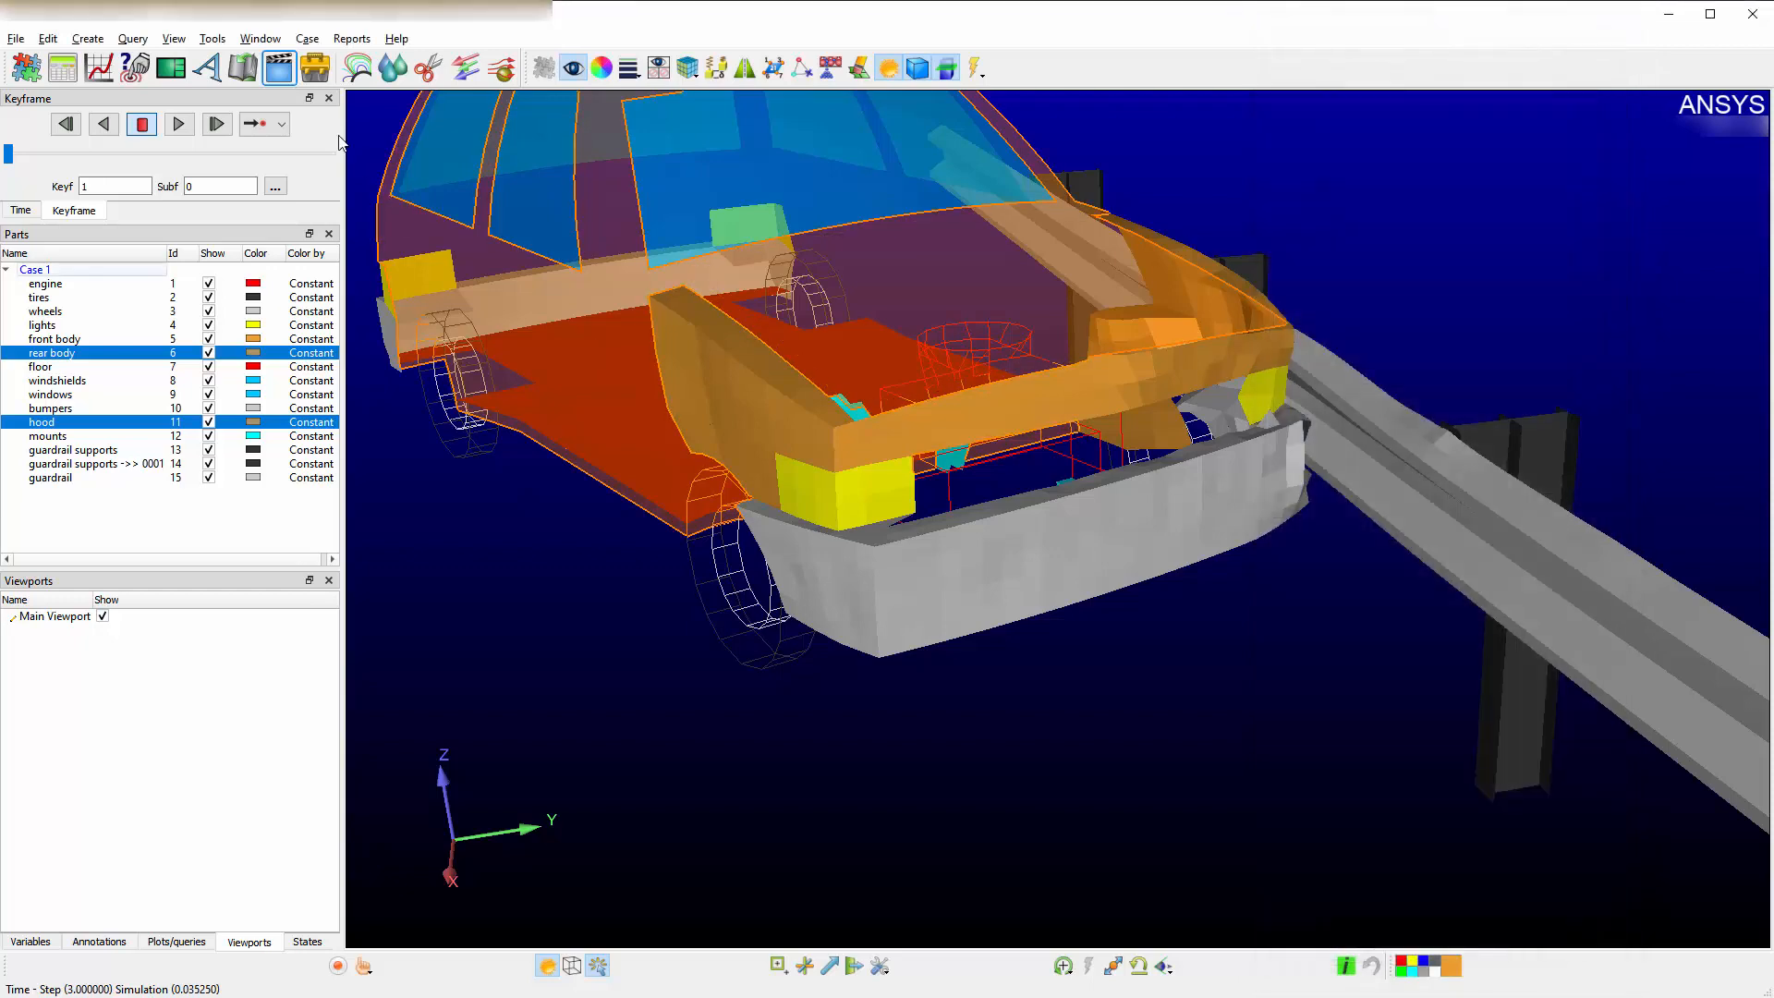
# - Play the keyframe animation forward to its final keyframe
pyautogui.click(180, 125)
pyautogui.click(182, 122)
pyautogui.click(181, 125)
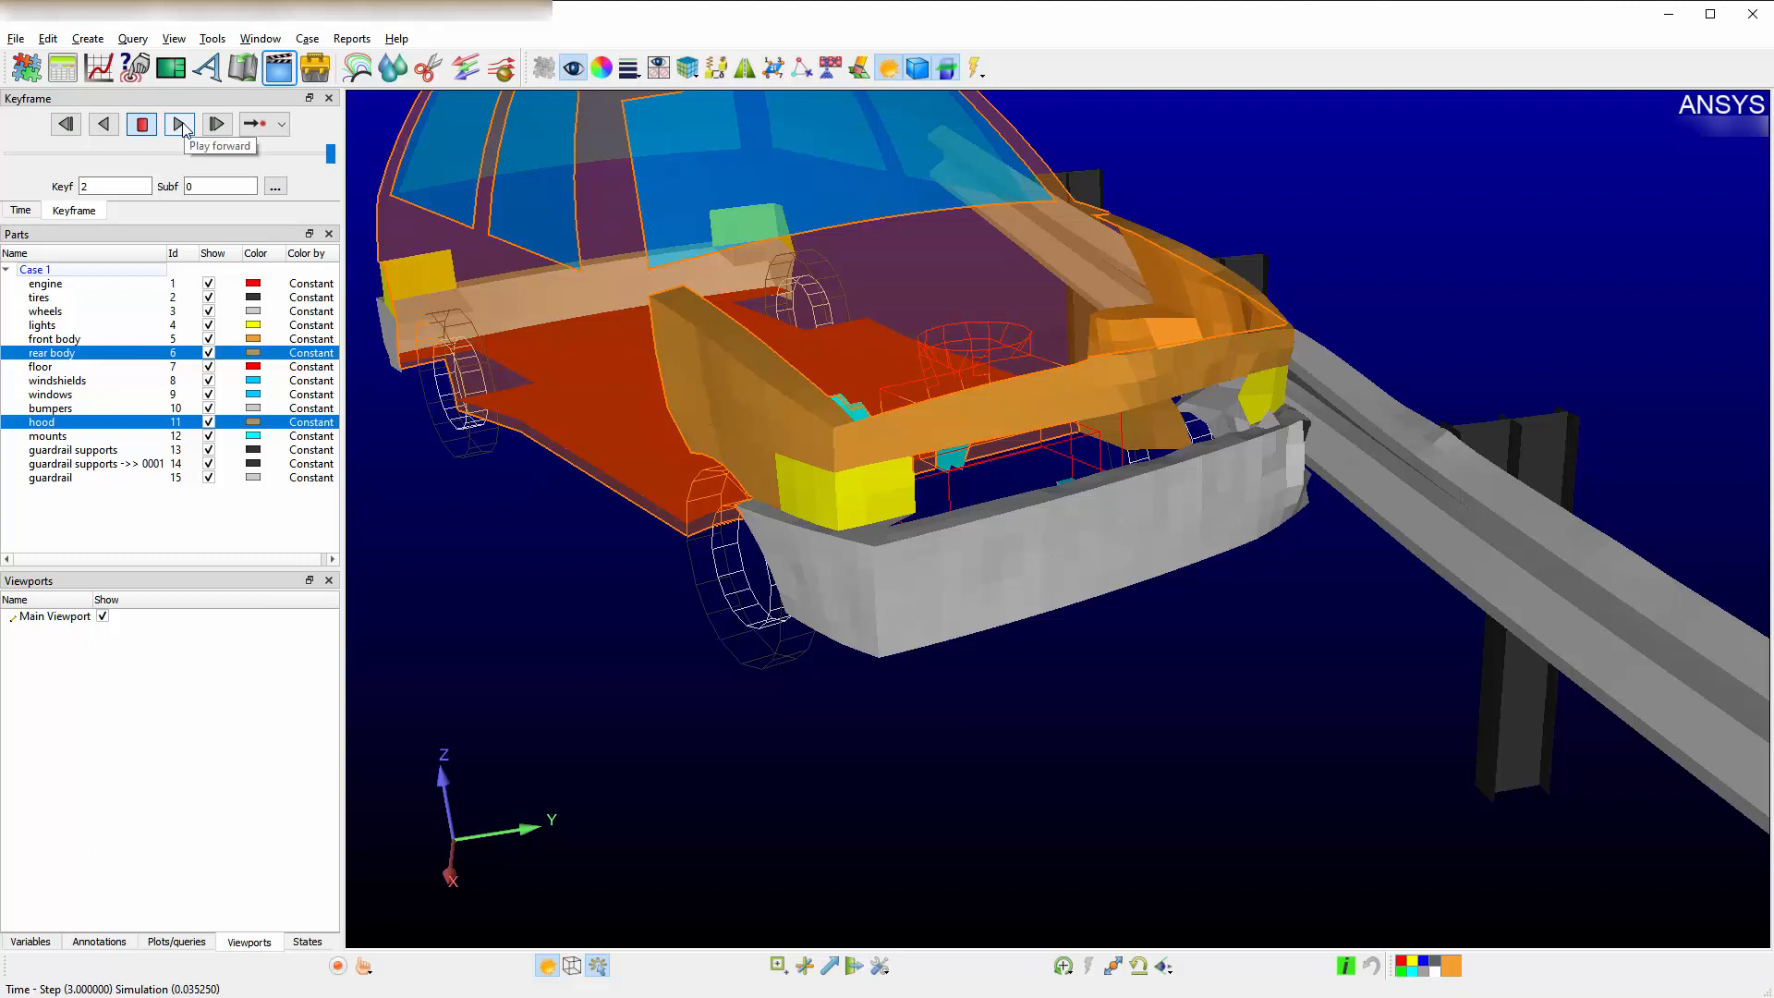
# - Set the keyframe playback to run back and forth, and play the animation before stopping it
pyautogui.click(281, 124)
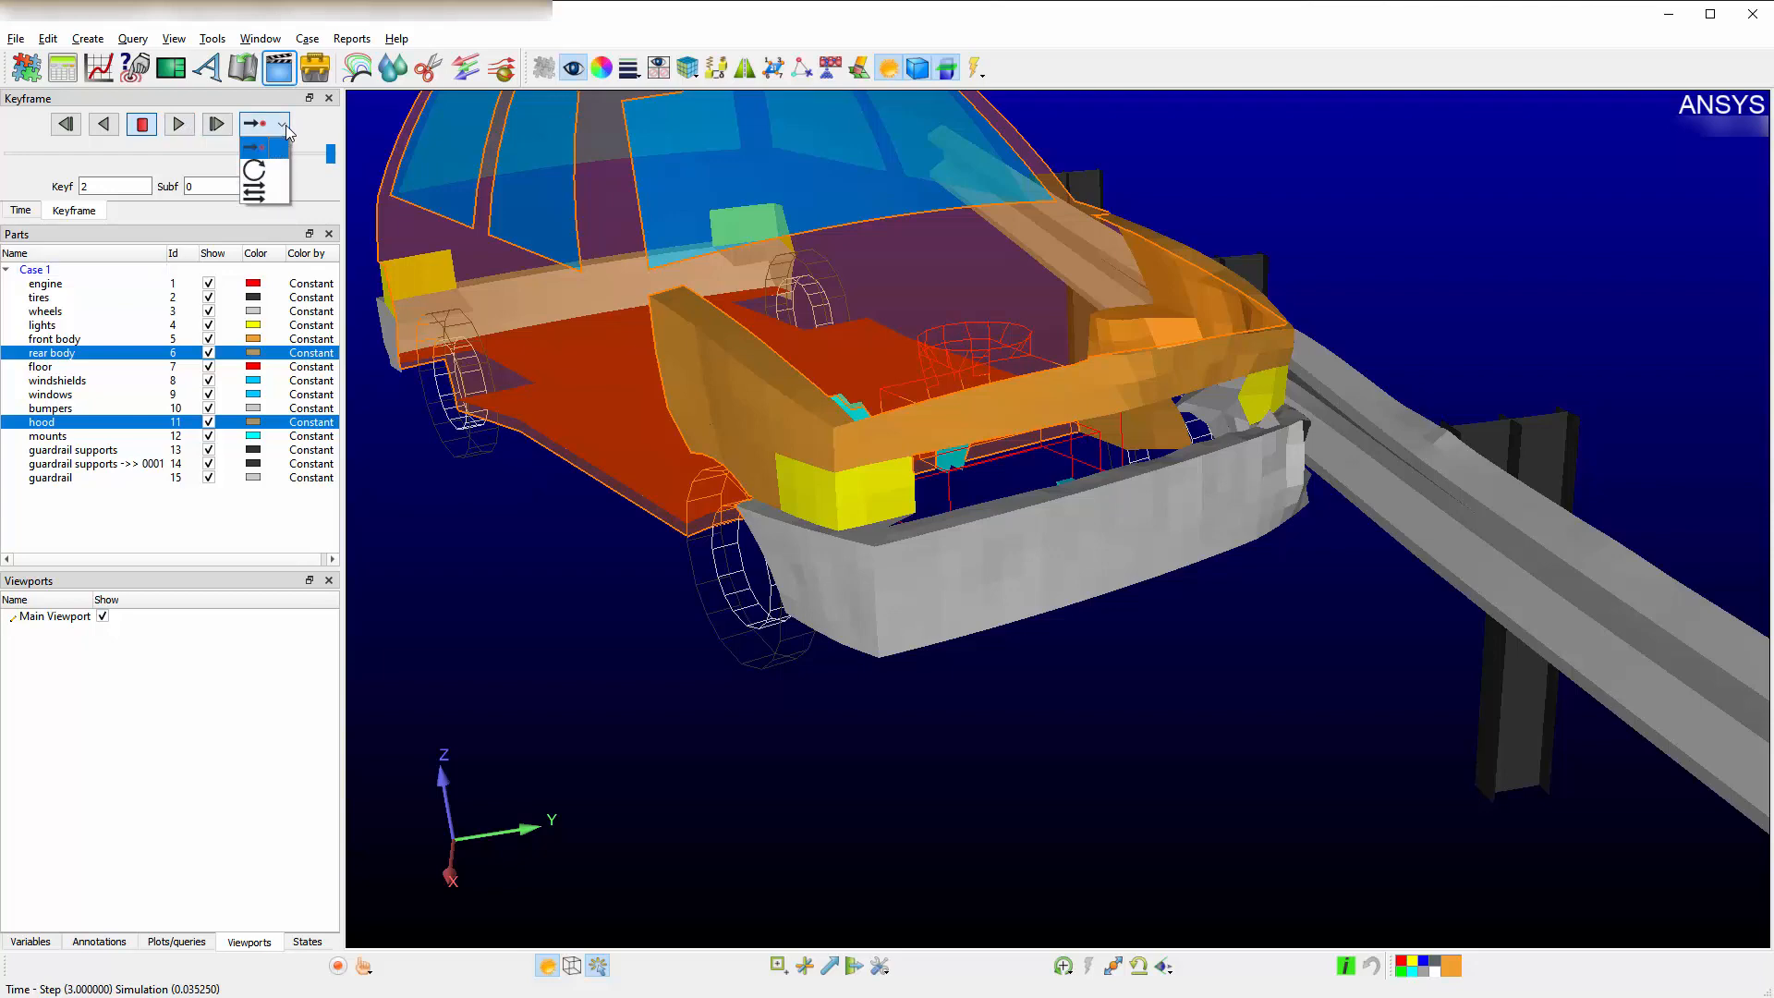
pyautogui.click(272, 194)
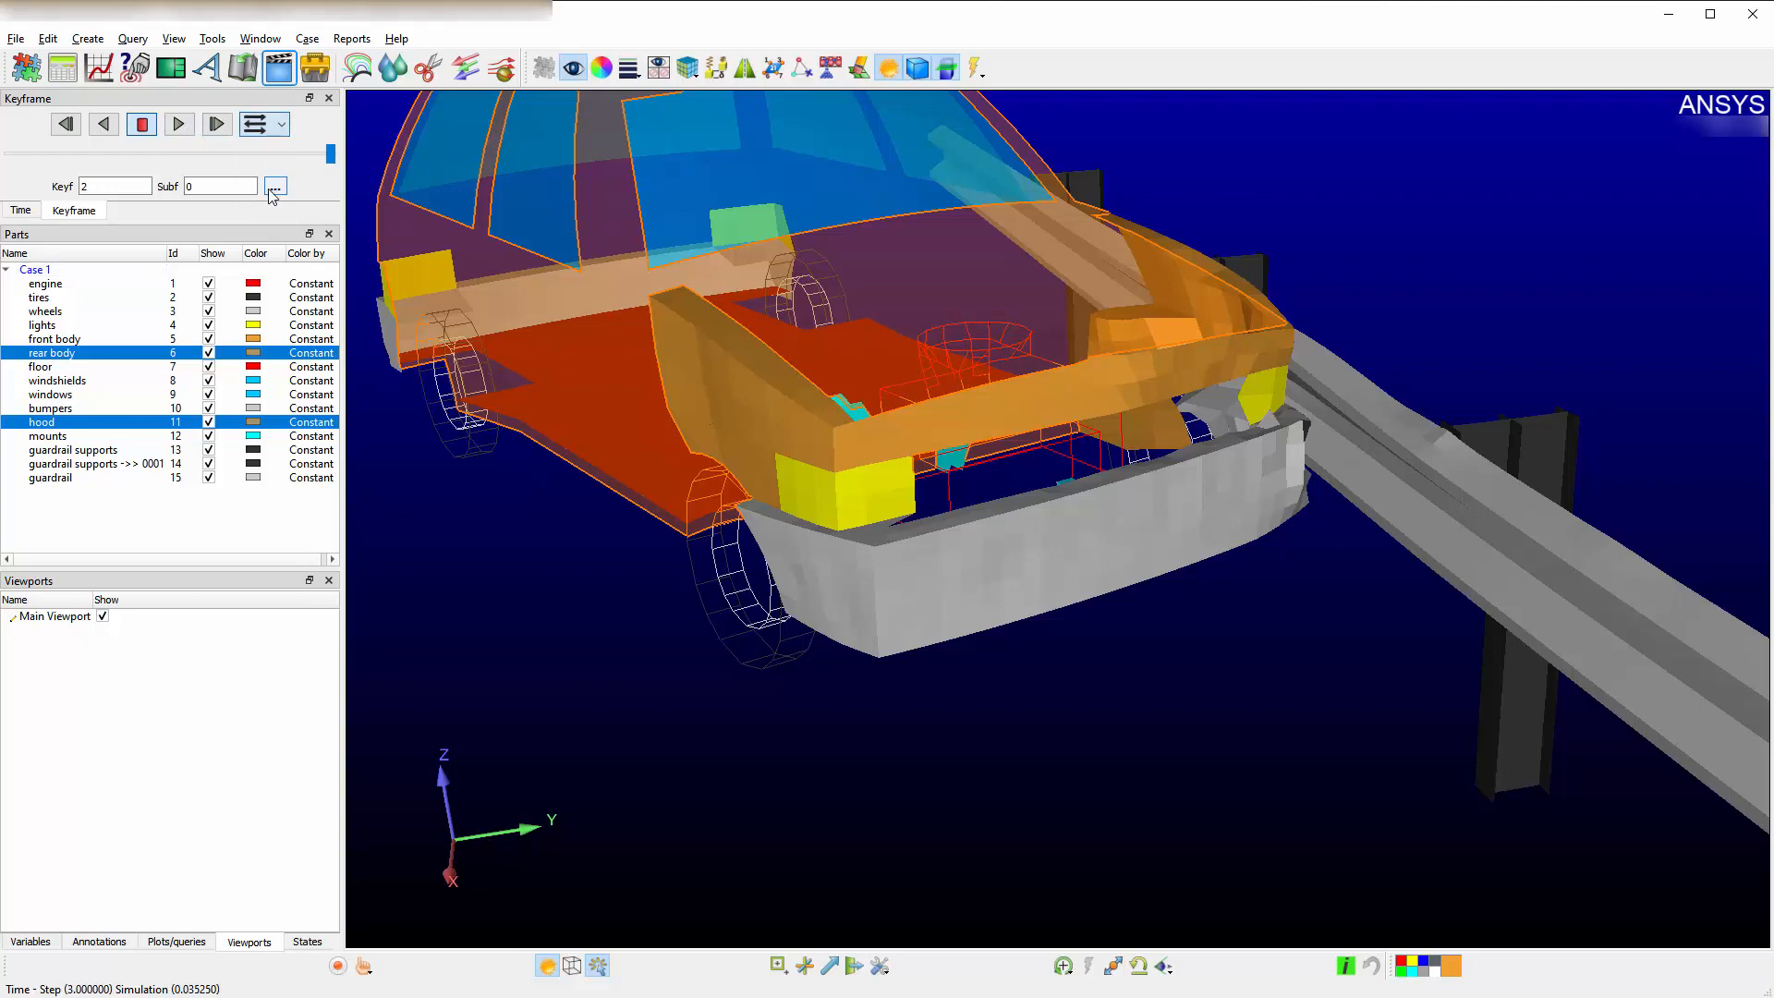
pyautogui.click(179, 125)
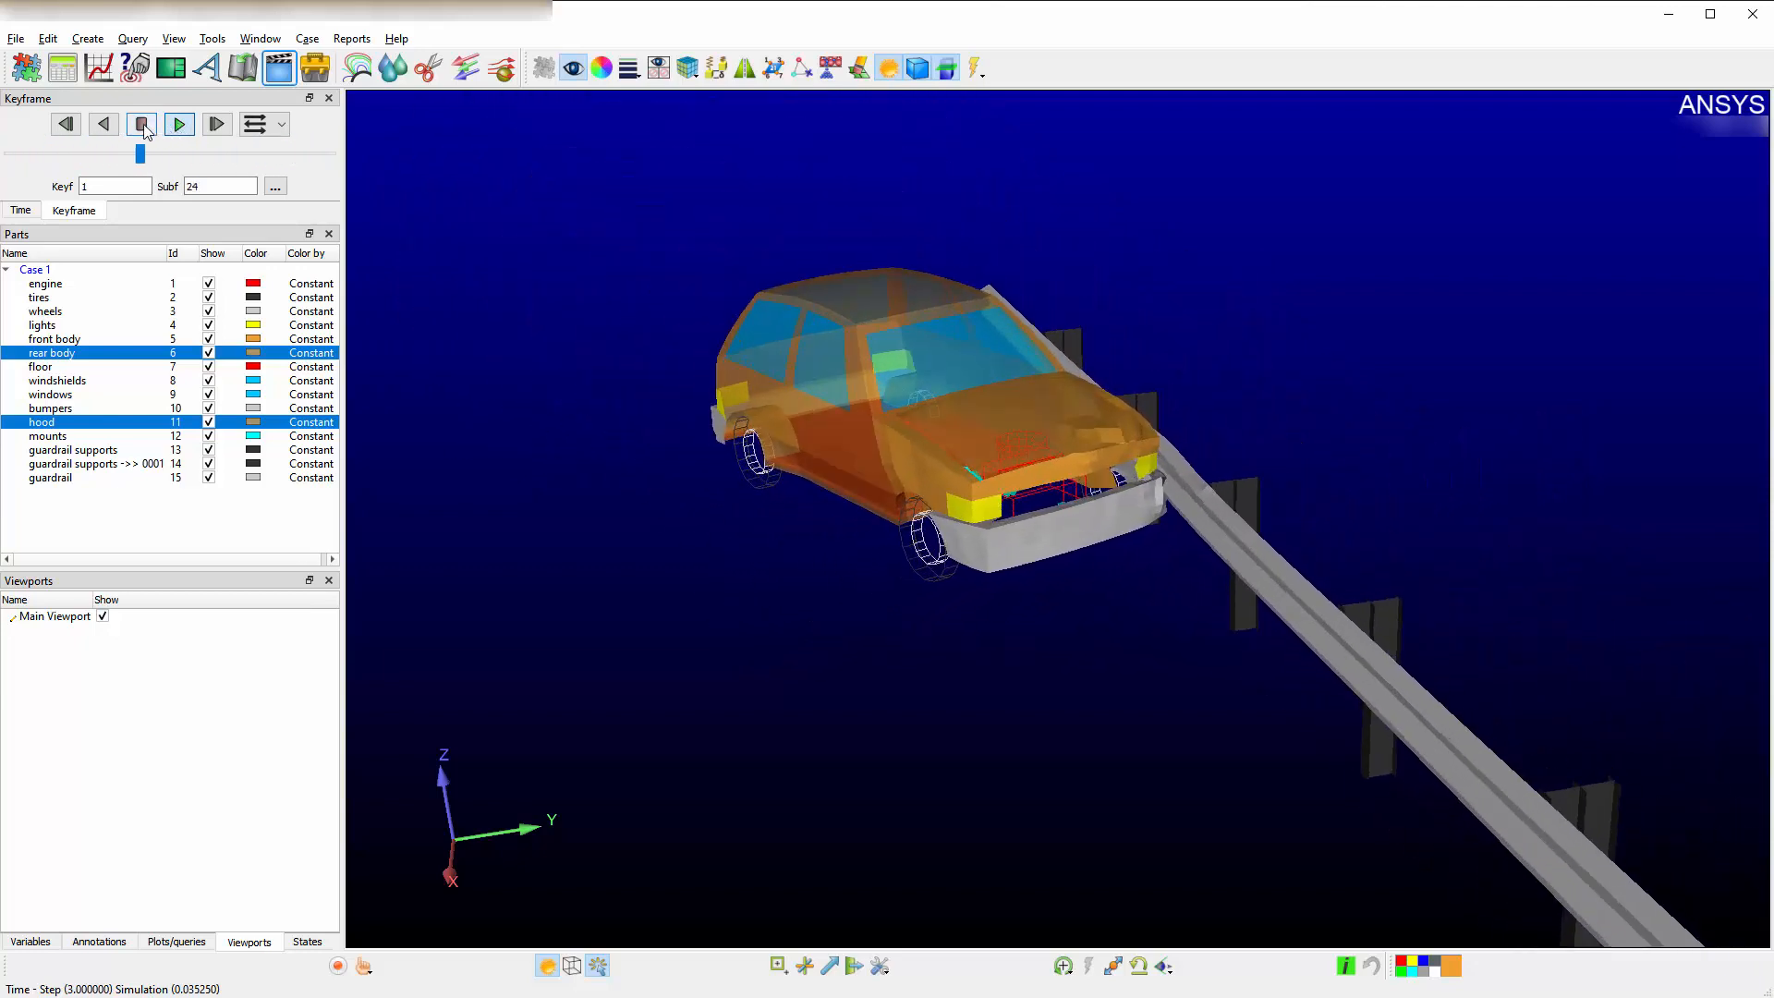
pyautogui.click(142, 126)
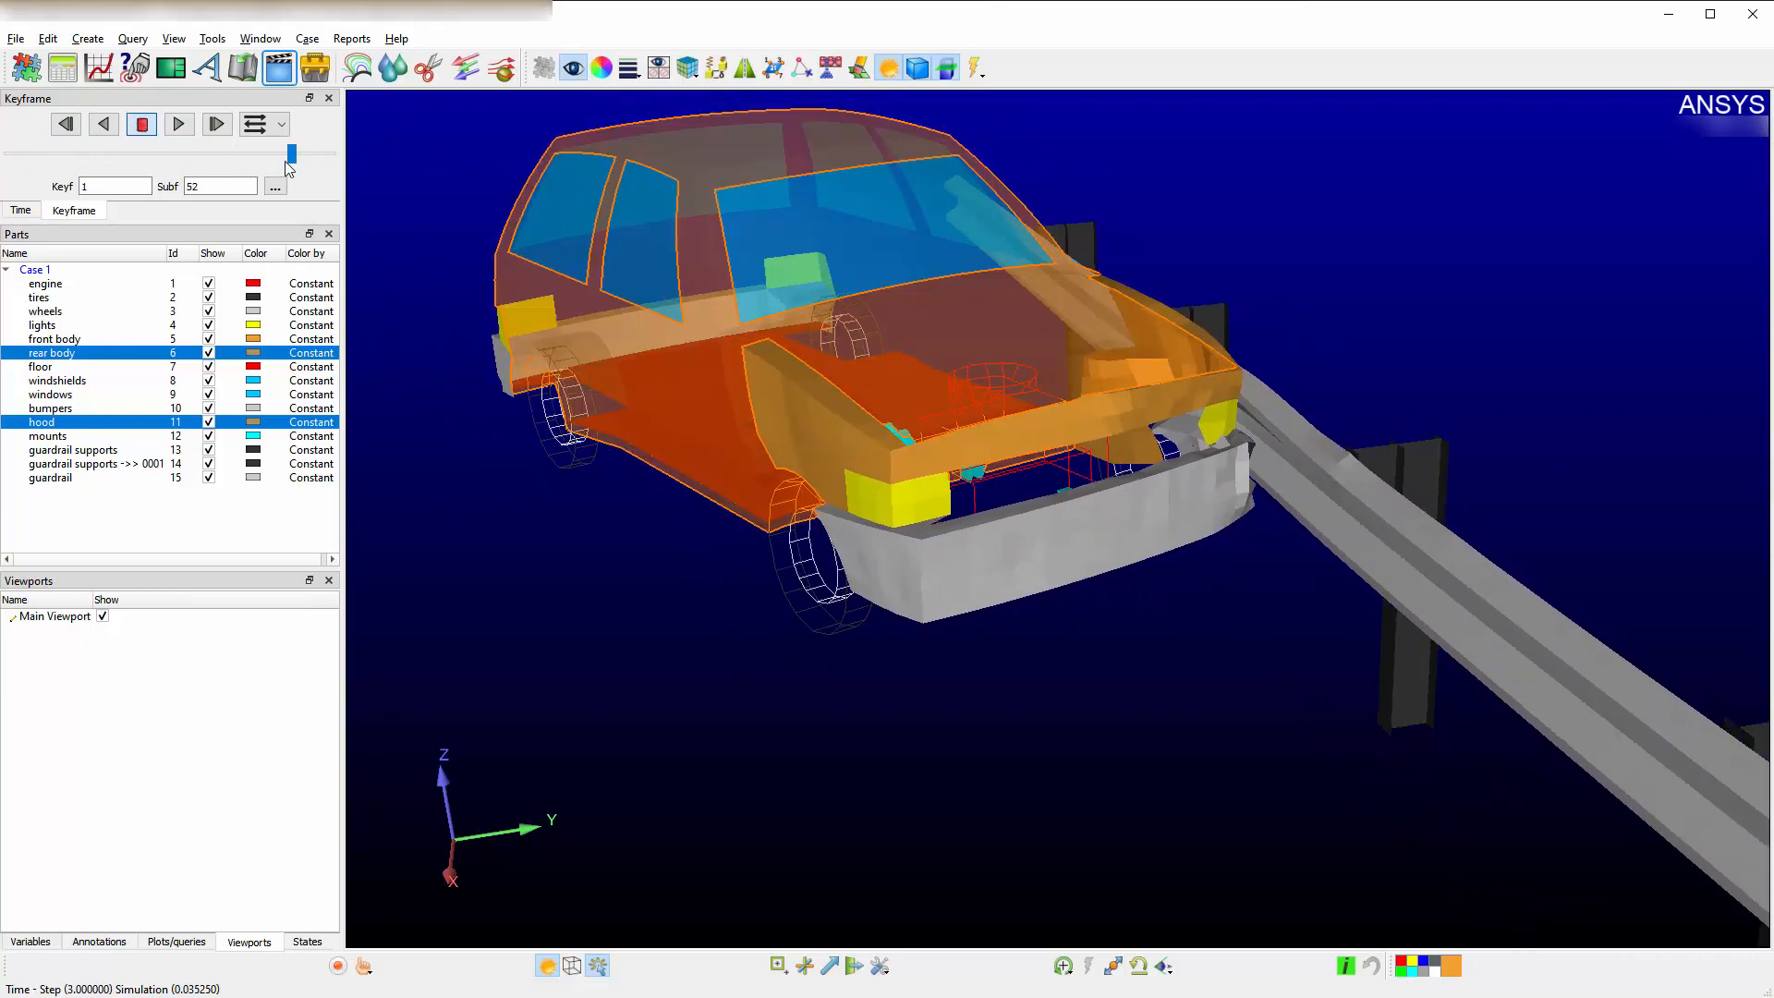
# - Go to the final keyframe, reopen the keyframe editor and save the close-up as a new user-defined view
pyautogui.moveTo(292, 153); pyautogui.dragTo(341, 164)
pyautogui.click(280, 74)
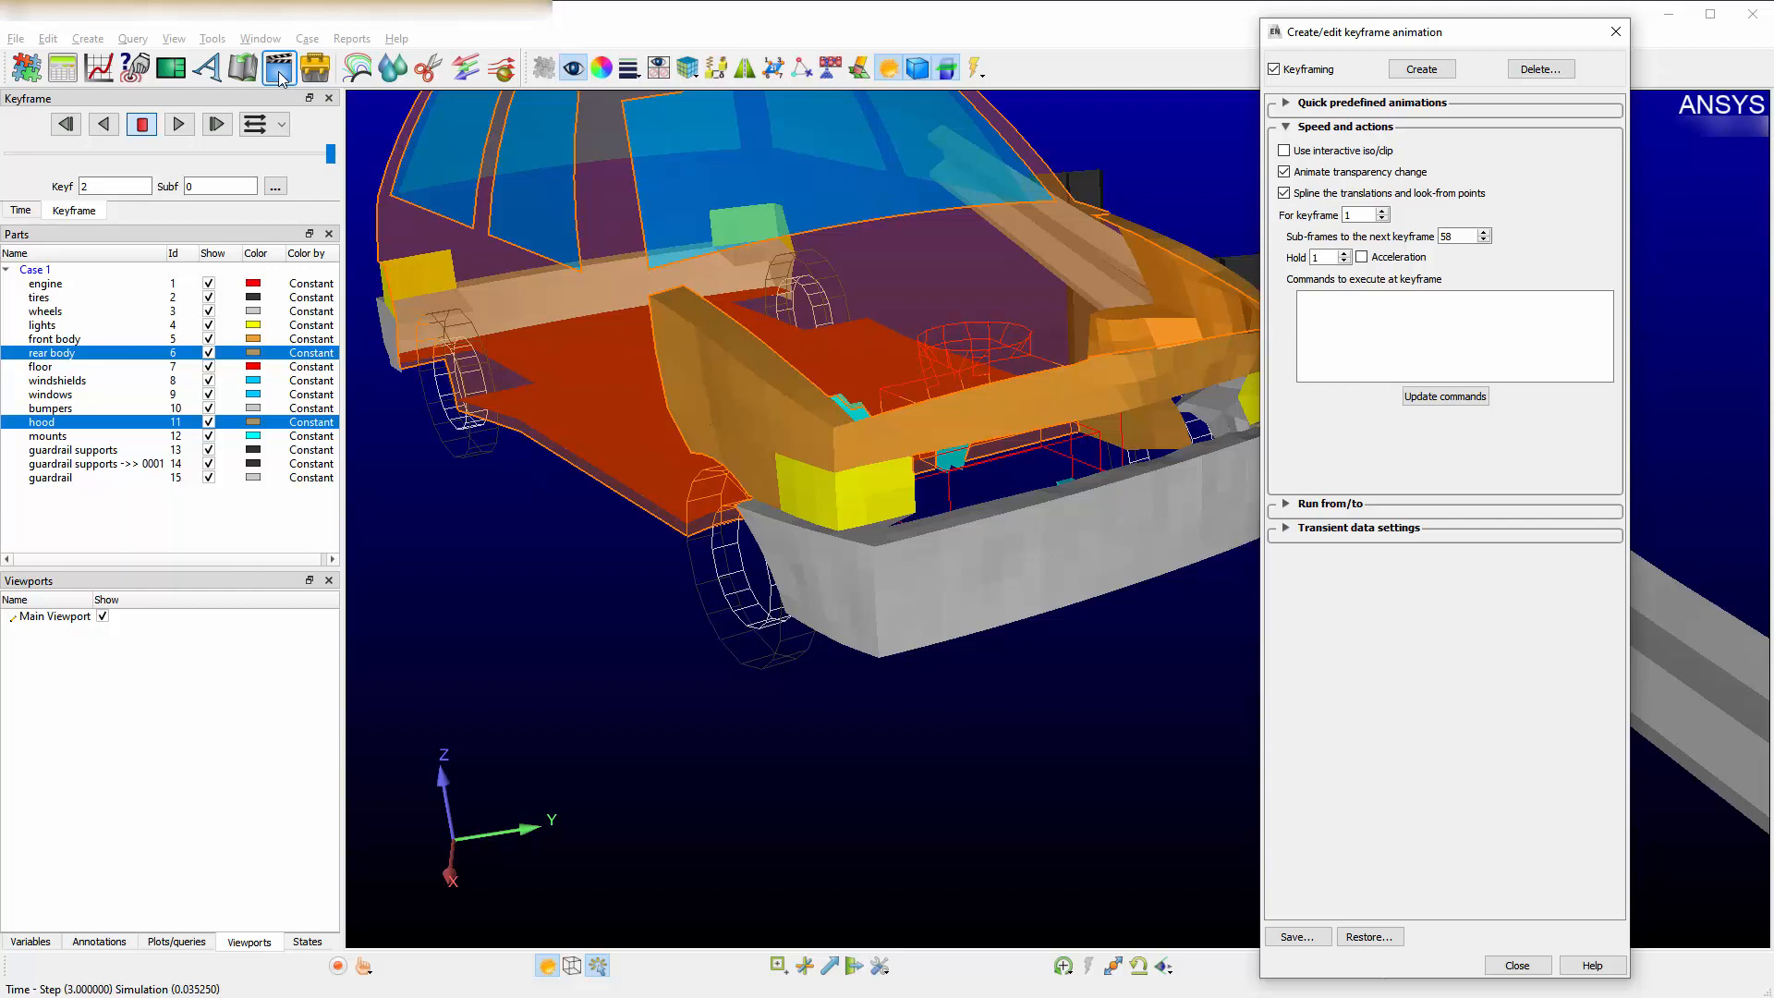
pyautogui.rightClick(399, 500)
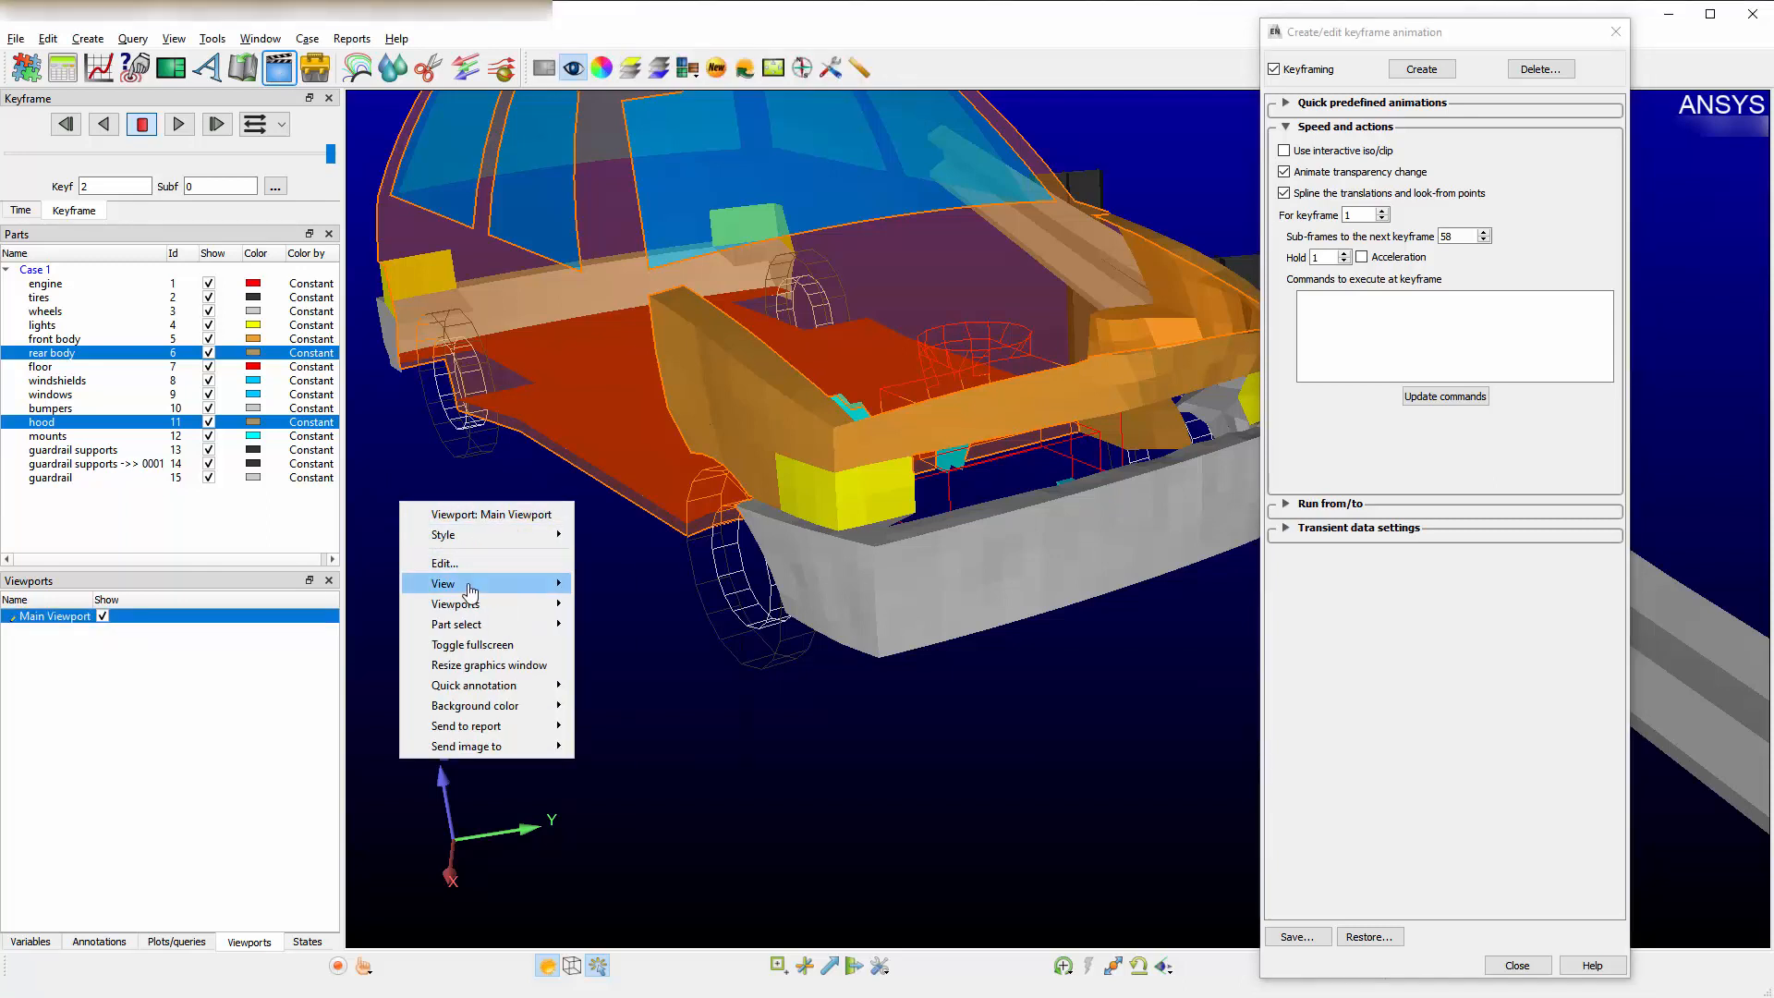
pyautogui.moveTo(469, 585)
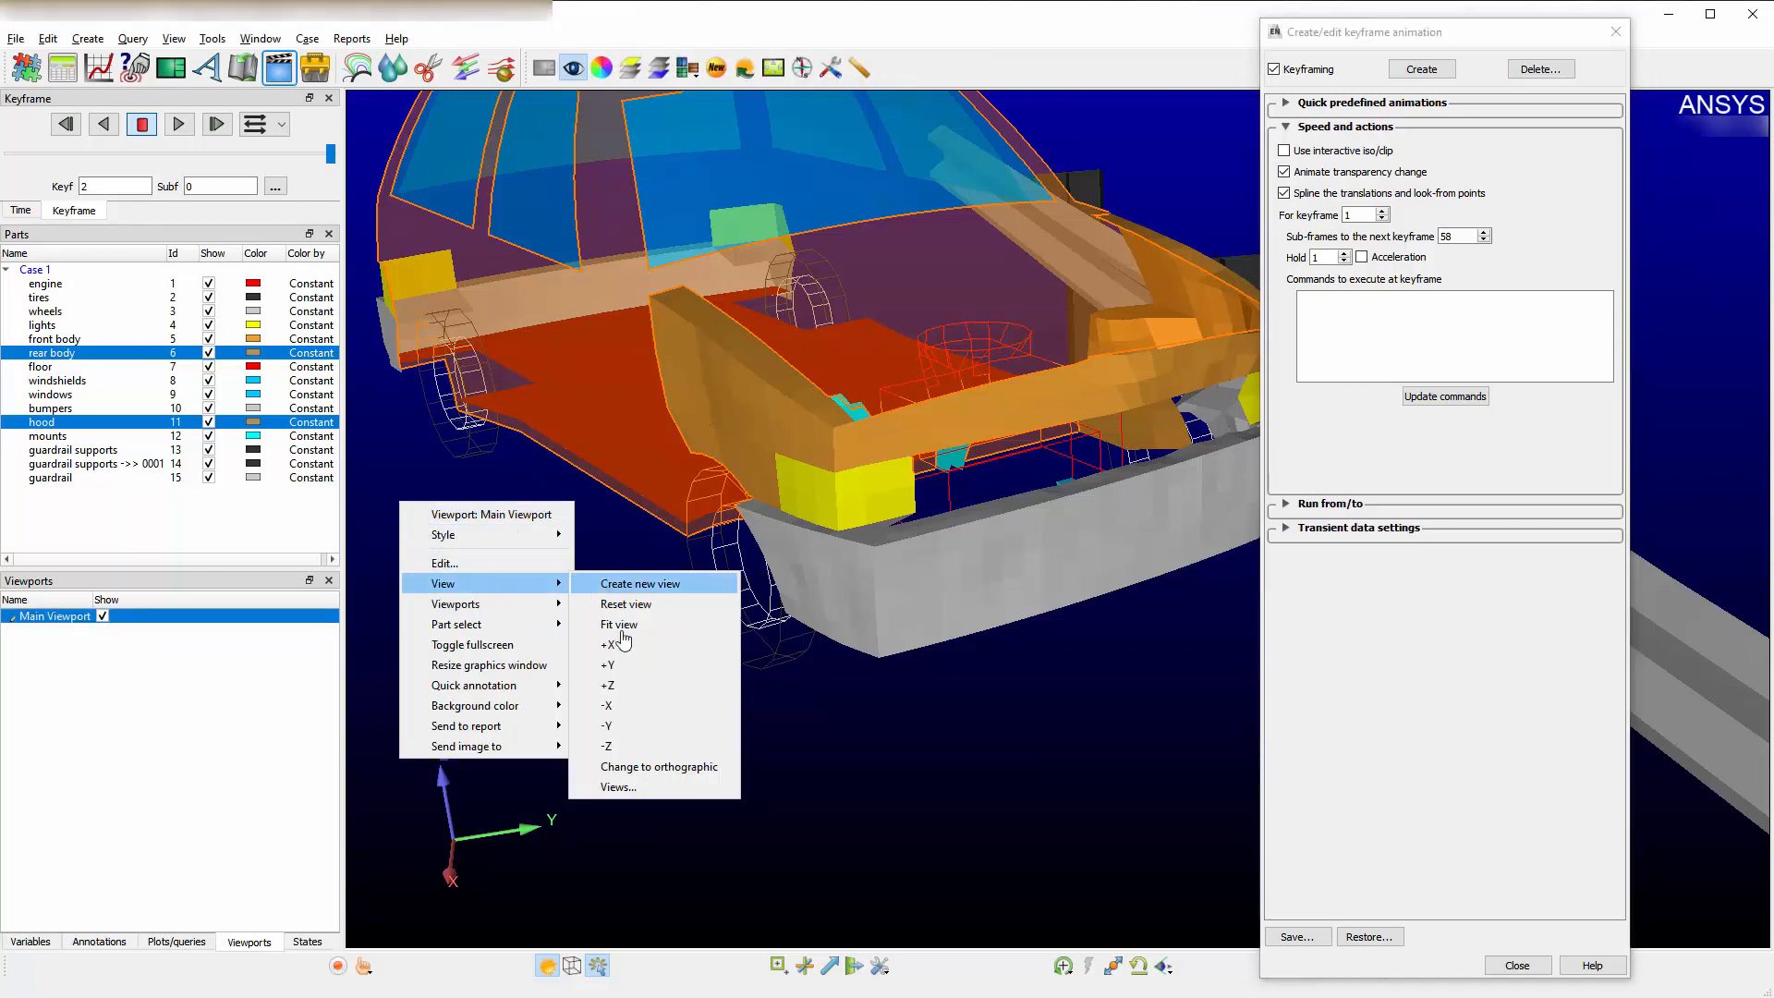
pyautogui.click(615, 788)
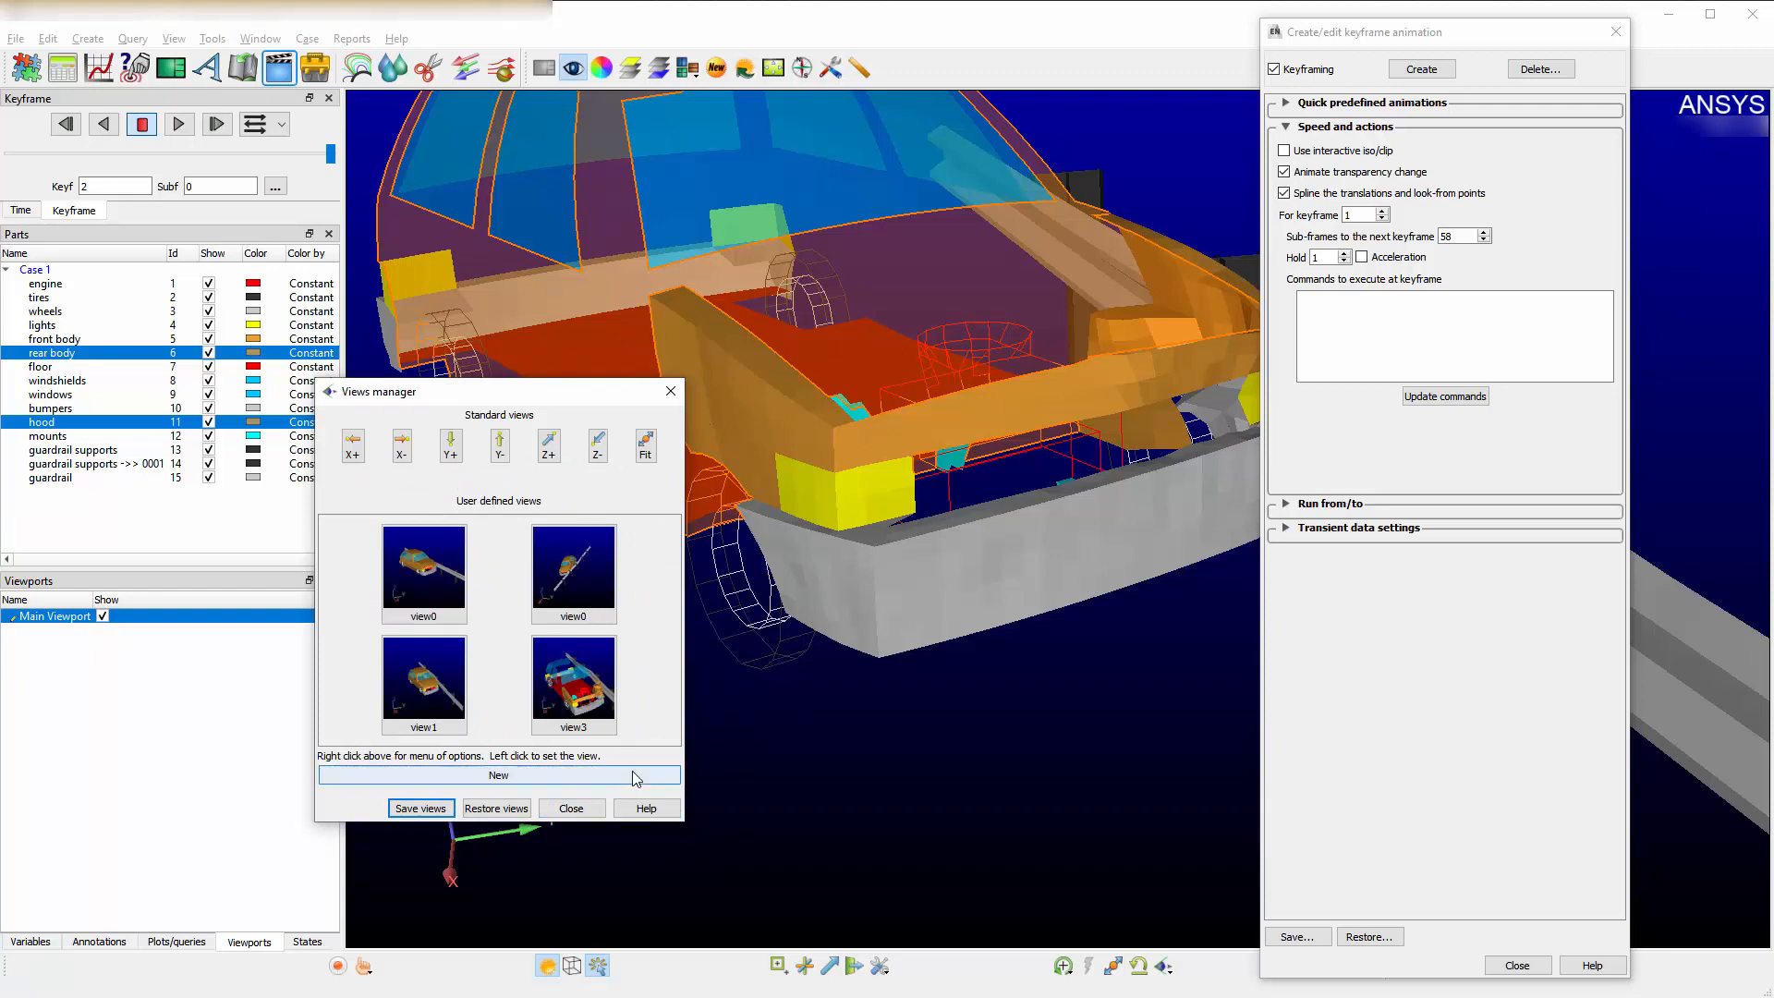
pyautogui.click(636, 777)
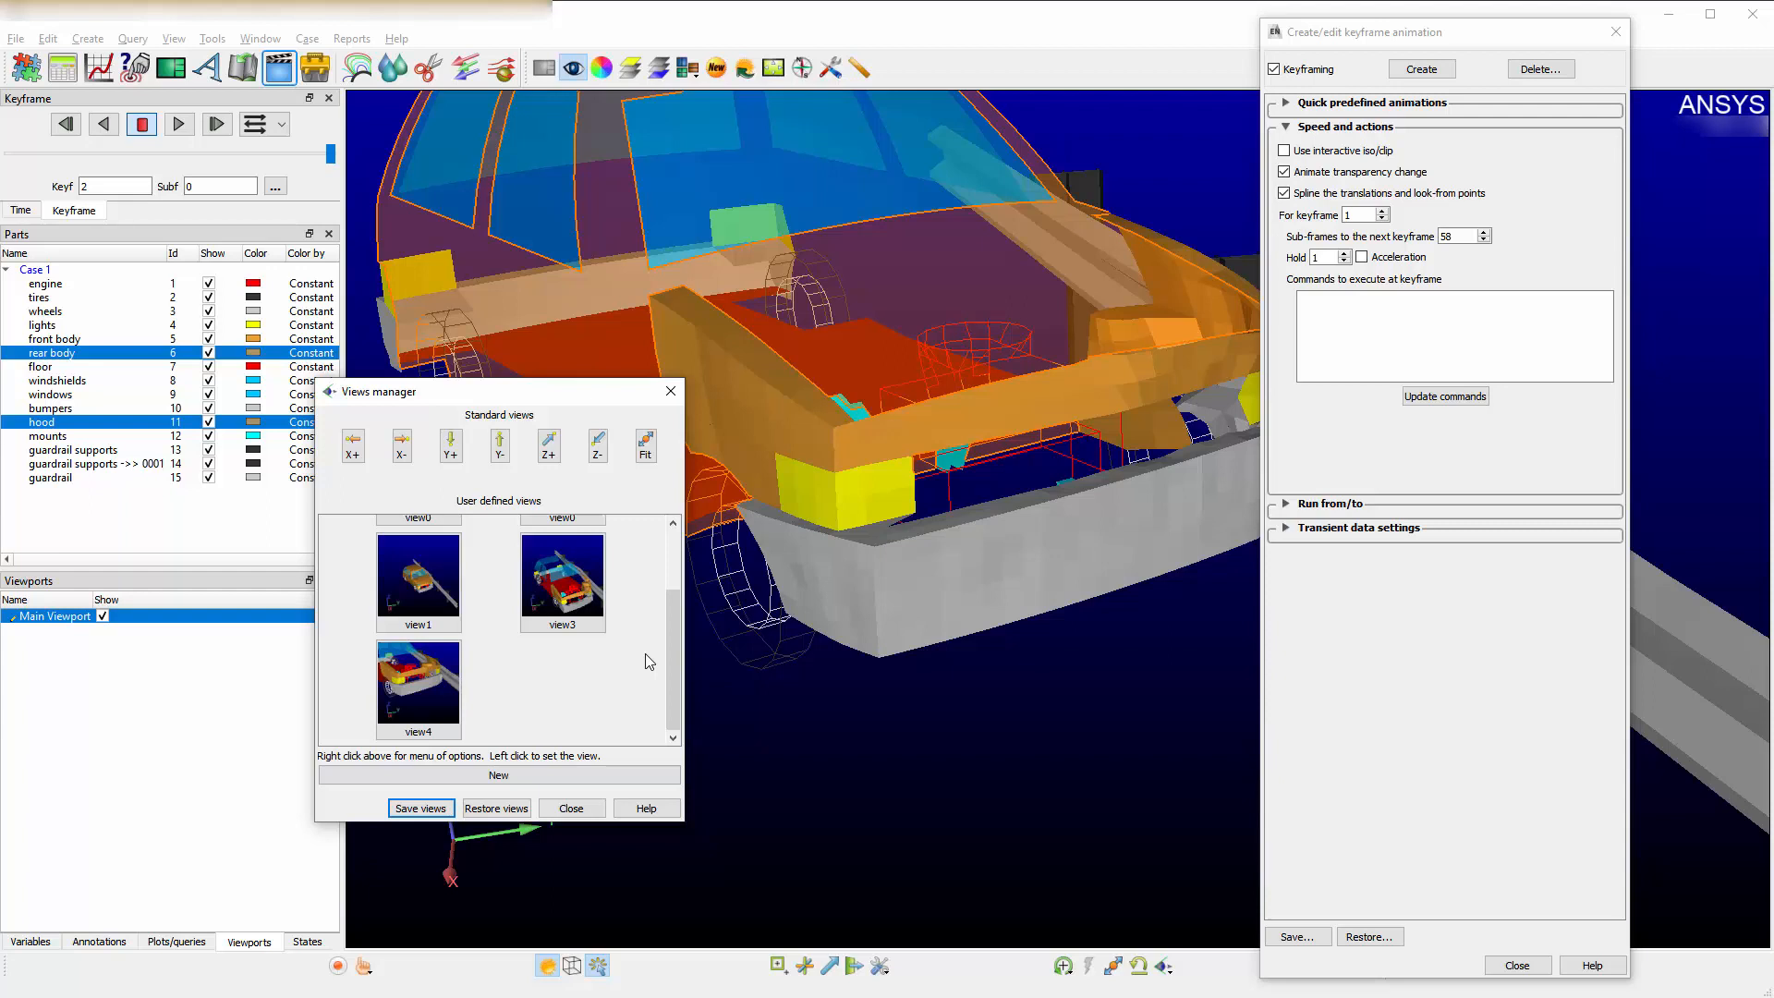
pyautogui.click(669, 392)
# - Restore the rear body and hood parts to full opacity
pyautogui.keyDown('ctrl'); pyautogui.click(96, 423); pyautogui.keyUp('ctrl')
pyautogui.keyDown('ctrl'); pyautogui.click(94, 423); pyautogui.keyUp('ctrl')
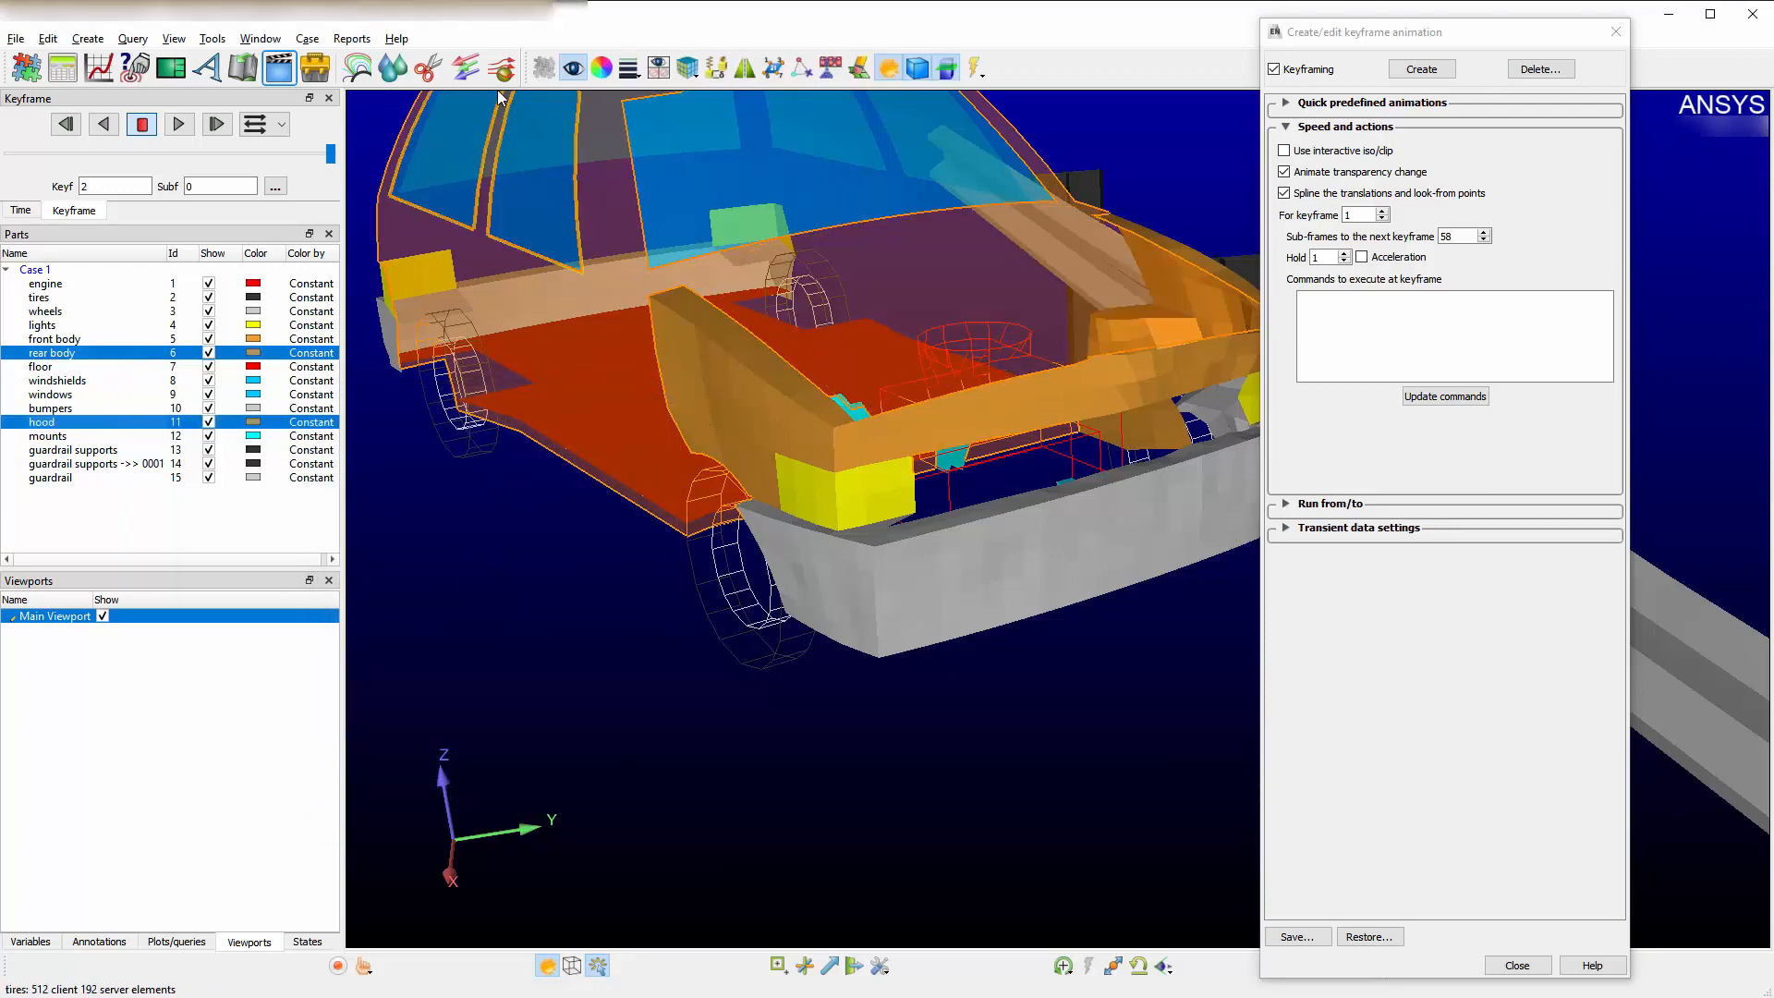
pyautogui.click(600, 69)
pyautogui.moveTo(114, 440); pyautogui.dragTo(333, 442)
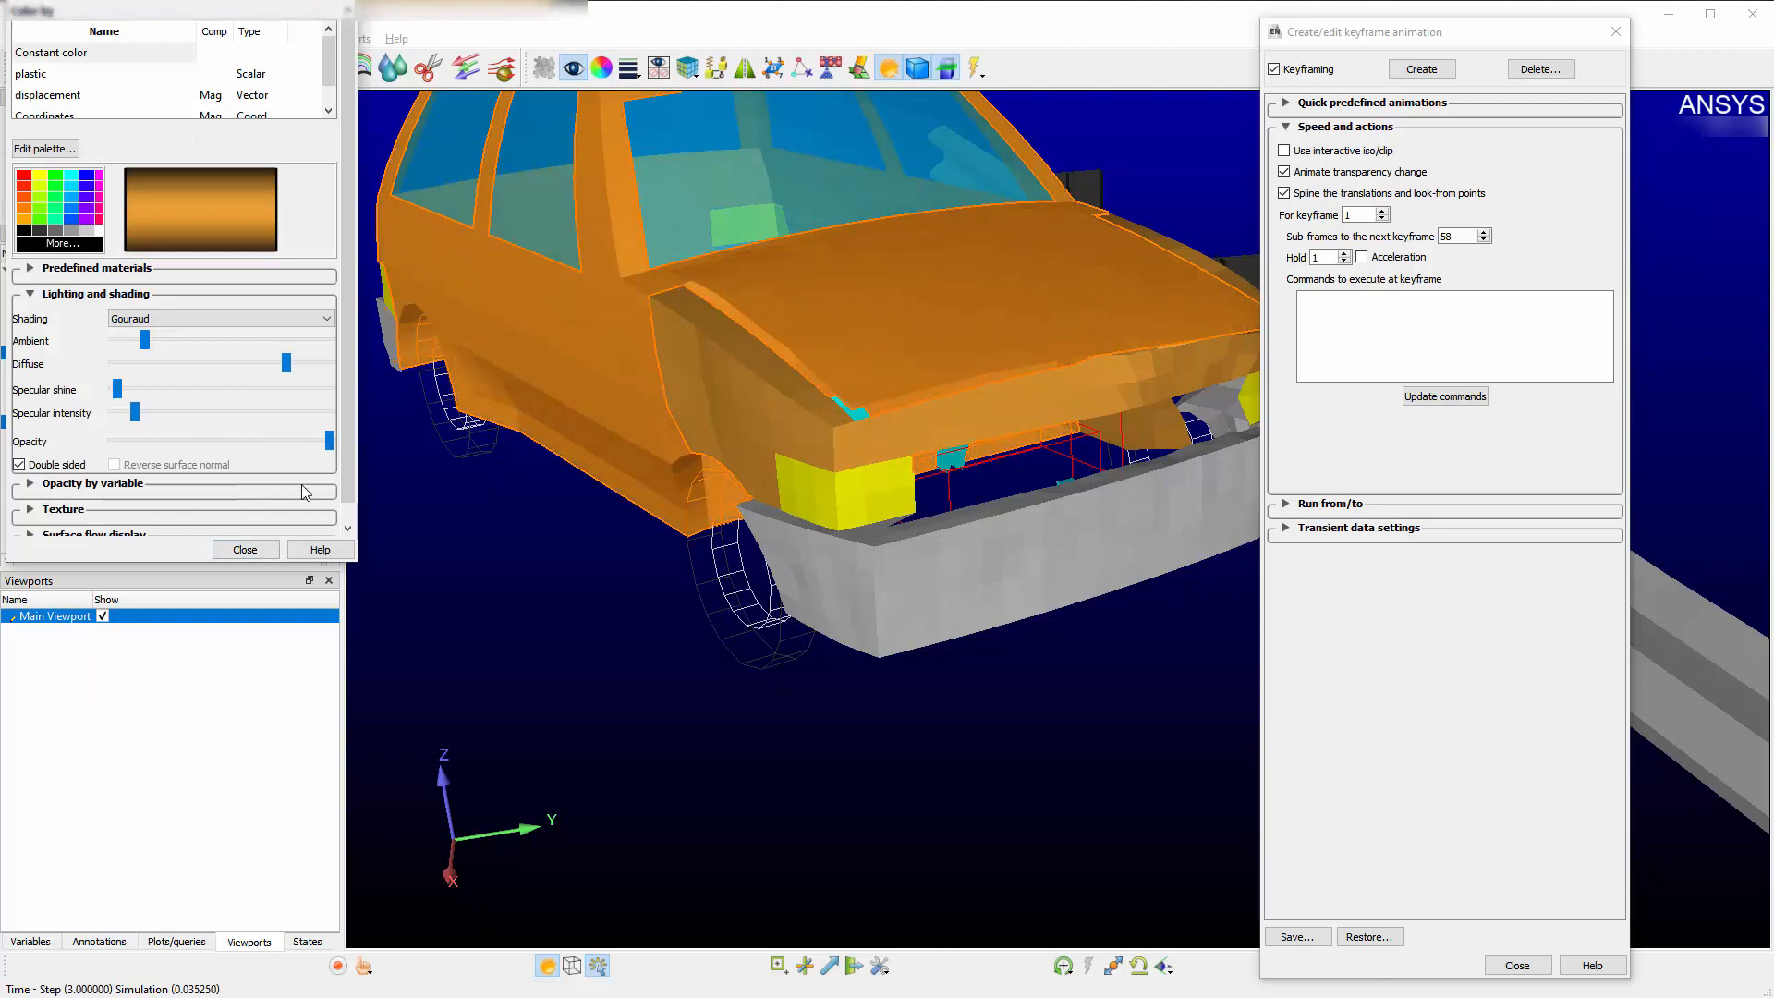
pyautogui.click(245, 549)
# - Delete all existing keyframes from the animation
pyautogui.click(1538, 72)
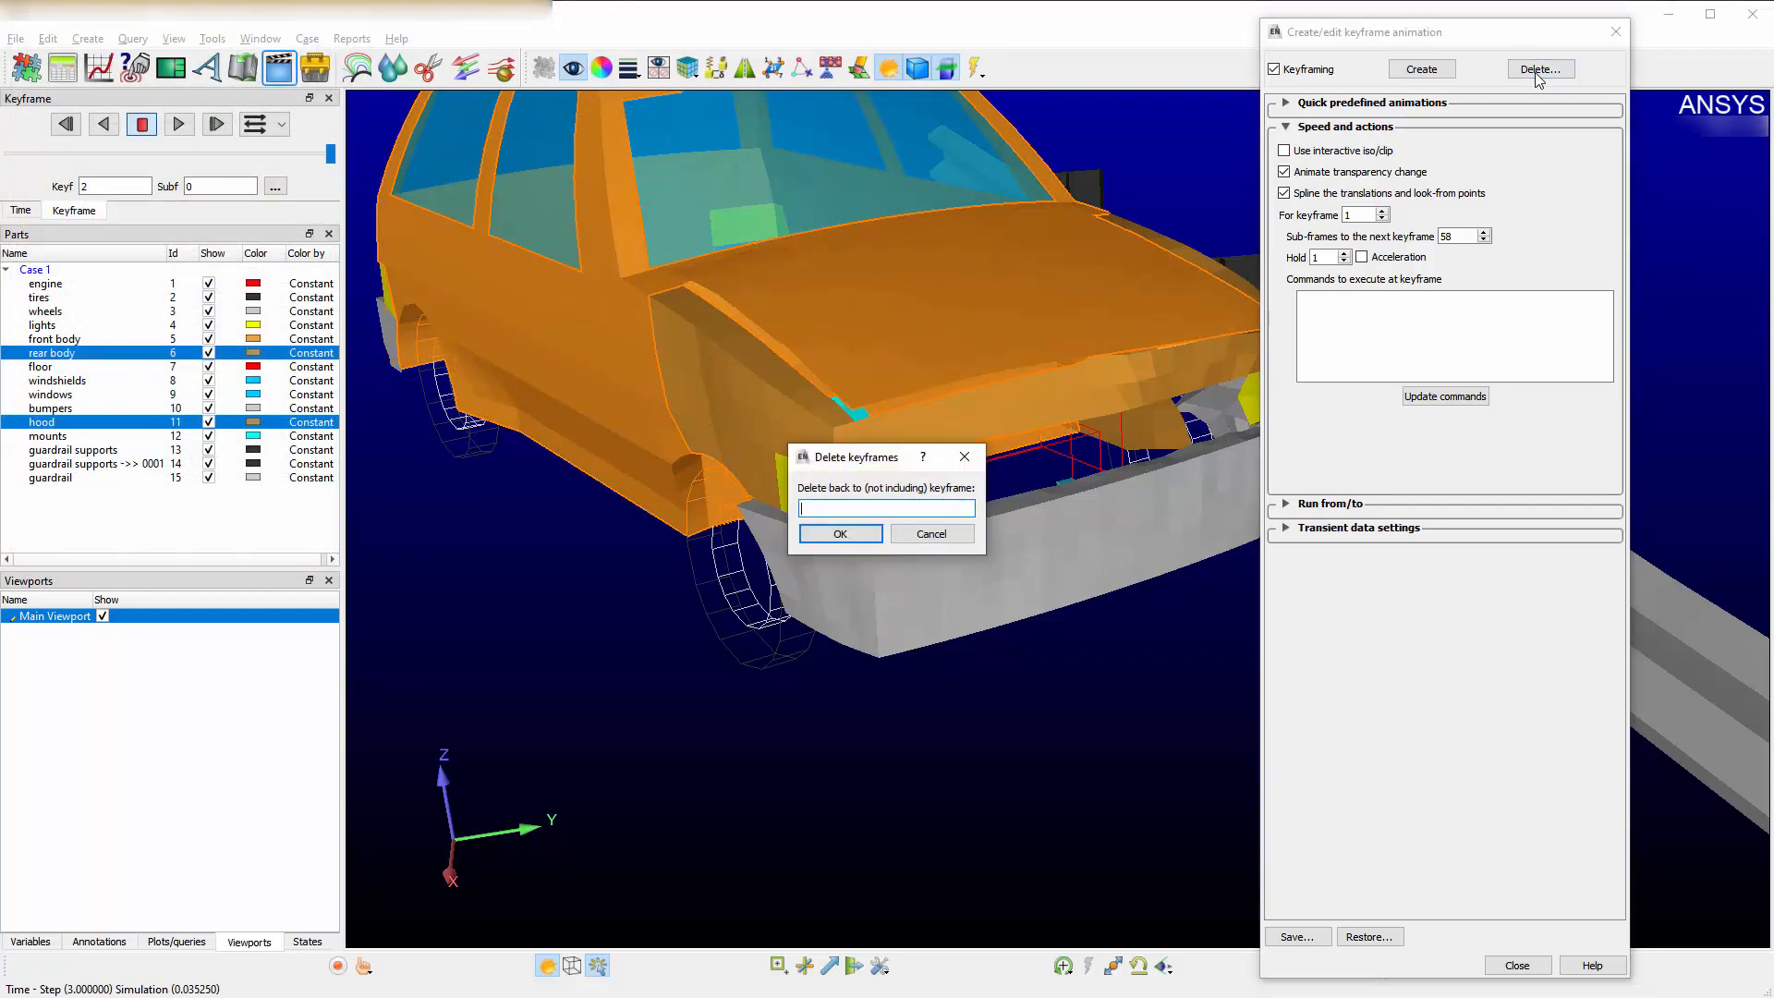
pyautogui.write('1')
pyautogui.click(840, 533)
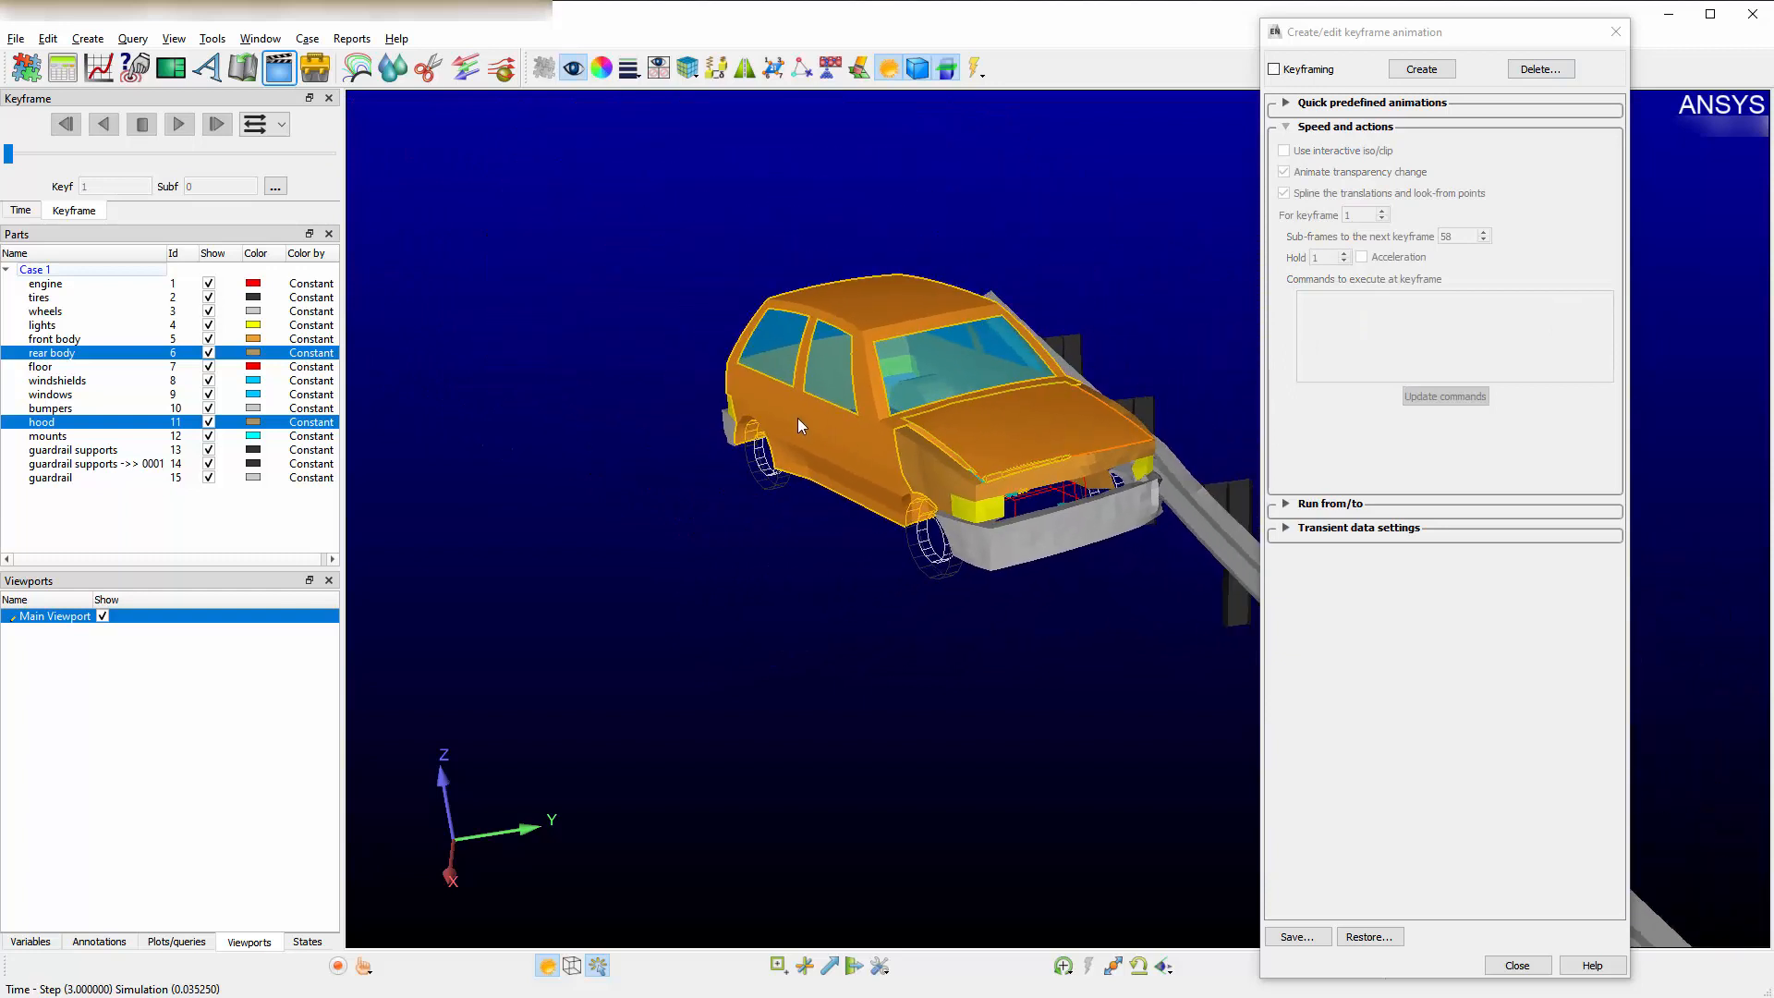
# - Create a new first keyframe from the overall view and a second one from a rotated close-up of the car's front
pyautogui.click(1421, 69)
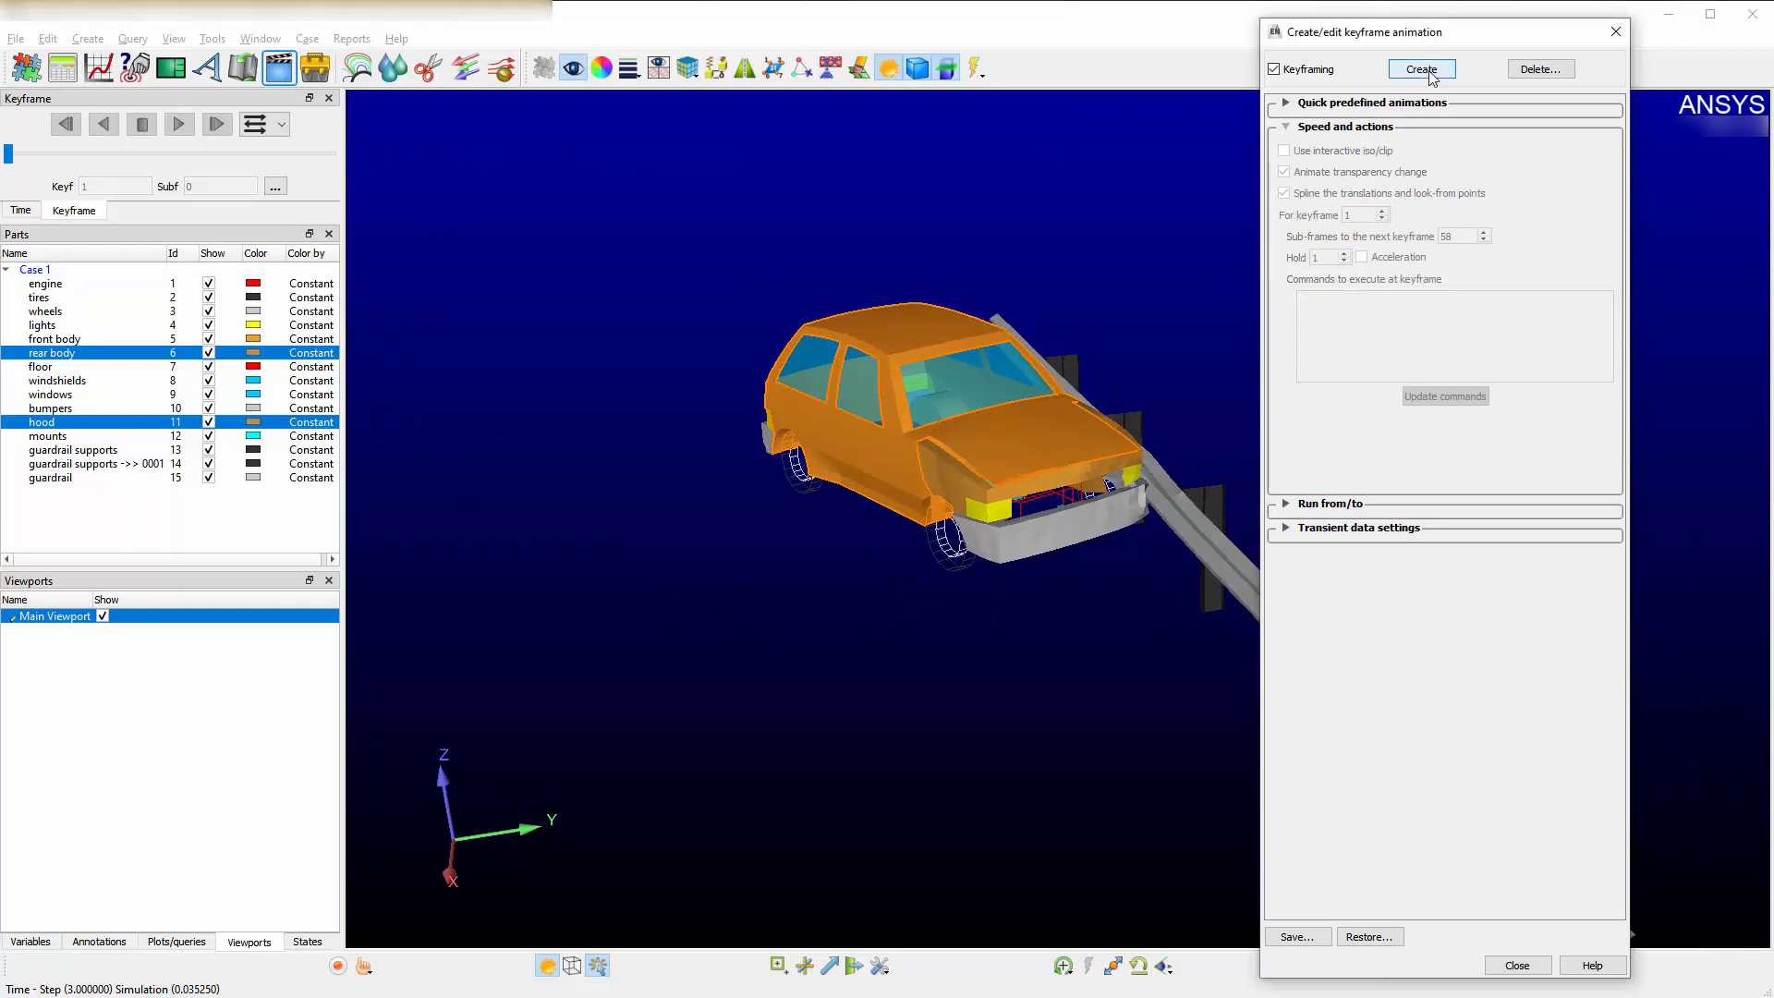
pyautogui.moveTo(1122, 497); pyautogui.dragTo(1100, 489)
pyautogui.scroll(5, 1101, 482)
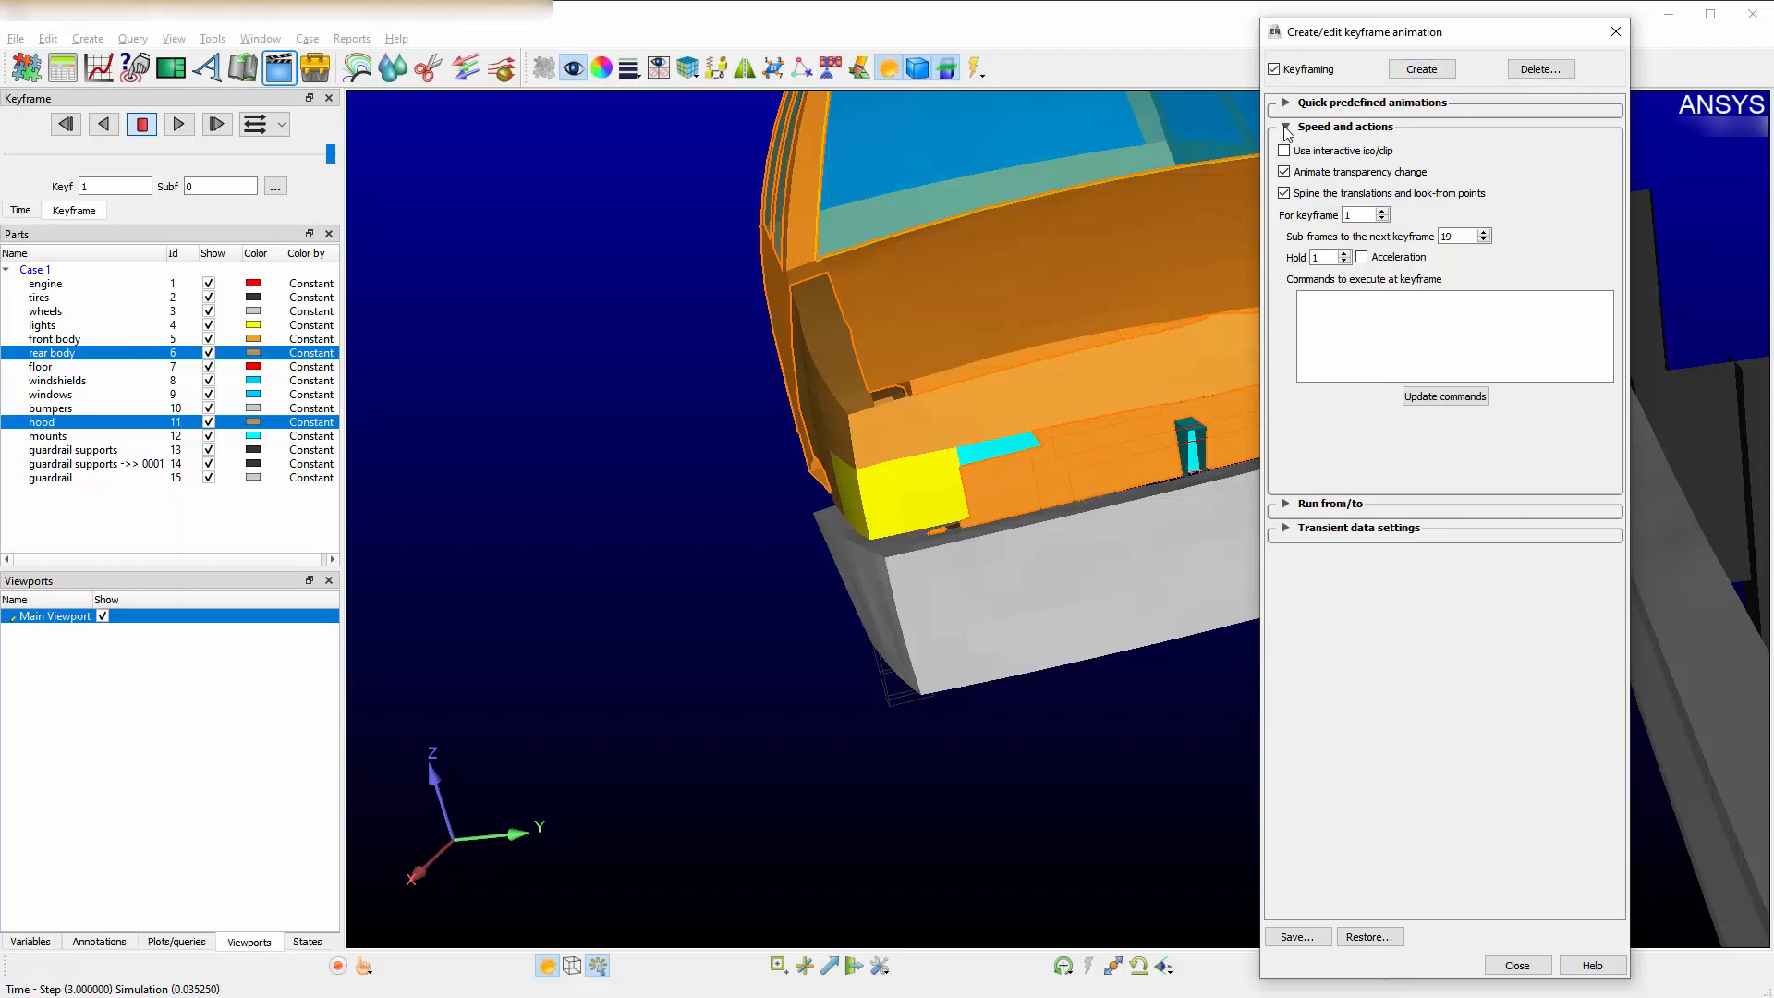
# - Enable transient data for the animation, from keyframe 1 to keyframe 2 using the beginning and end times
pyautogui.click(1286, 127)
pyautogui.click(1286, 176)
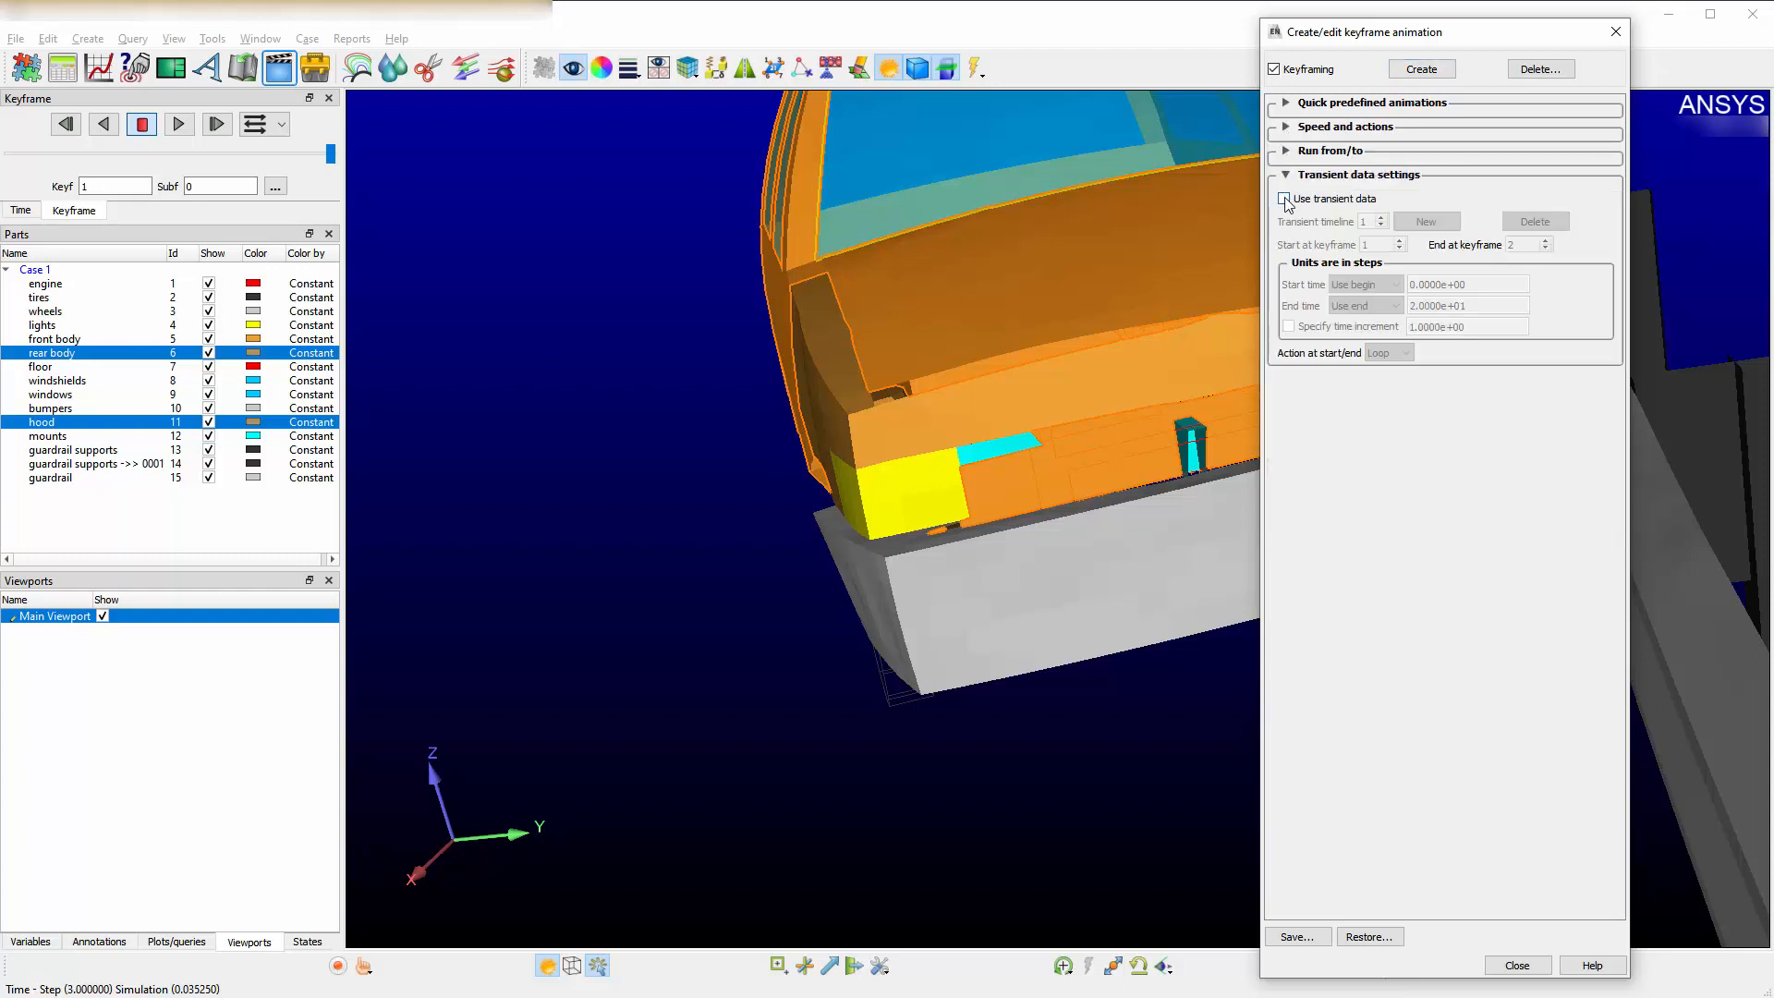
pyautogui.click(1284, 200)
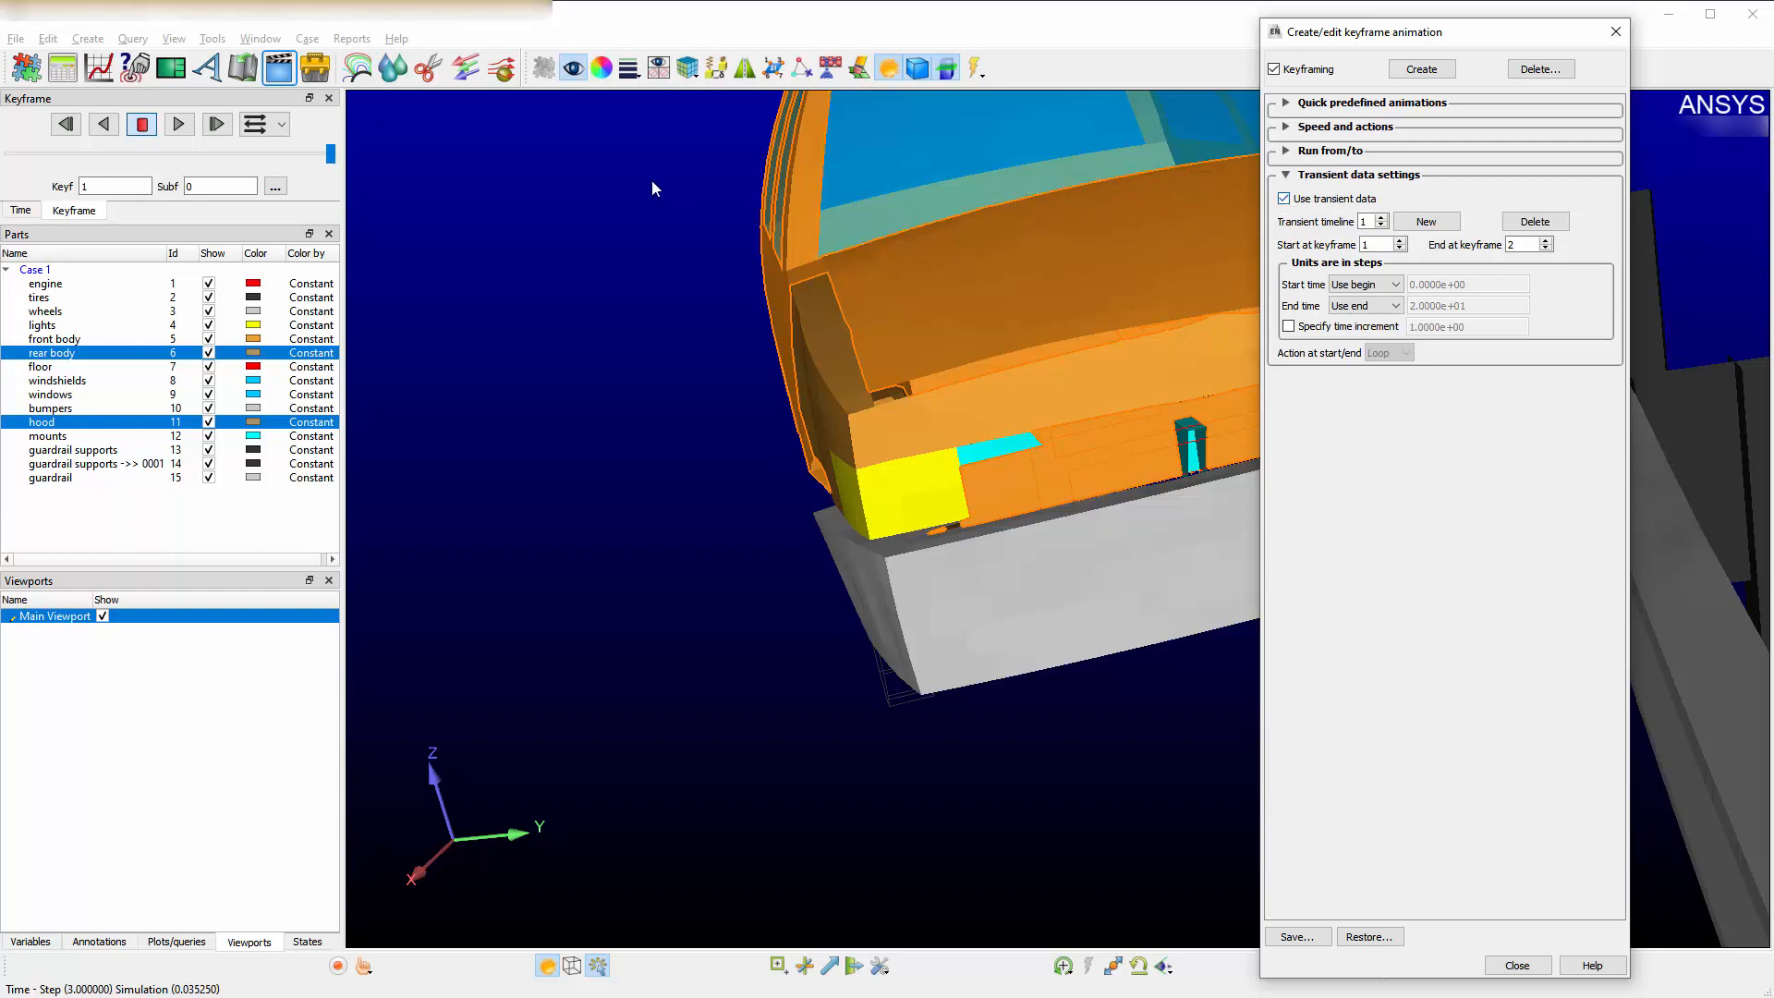
# - Move the keyframe editor clear of the car, and play and stop the transient crash animation
pyautogui.moveTo(1518, 46); pyautogui.dragTo(1652, 55)
pyautogui.click(178, 124)
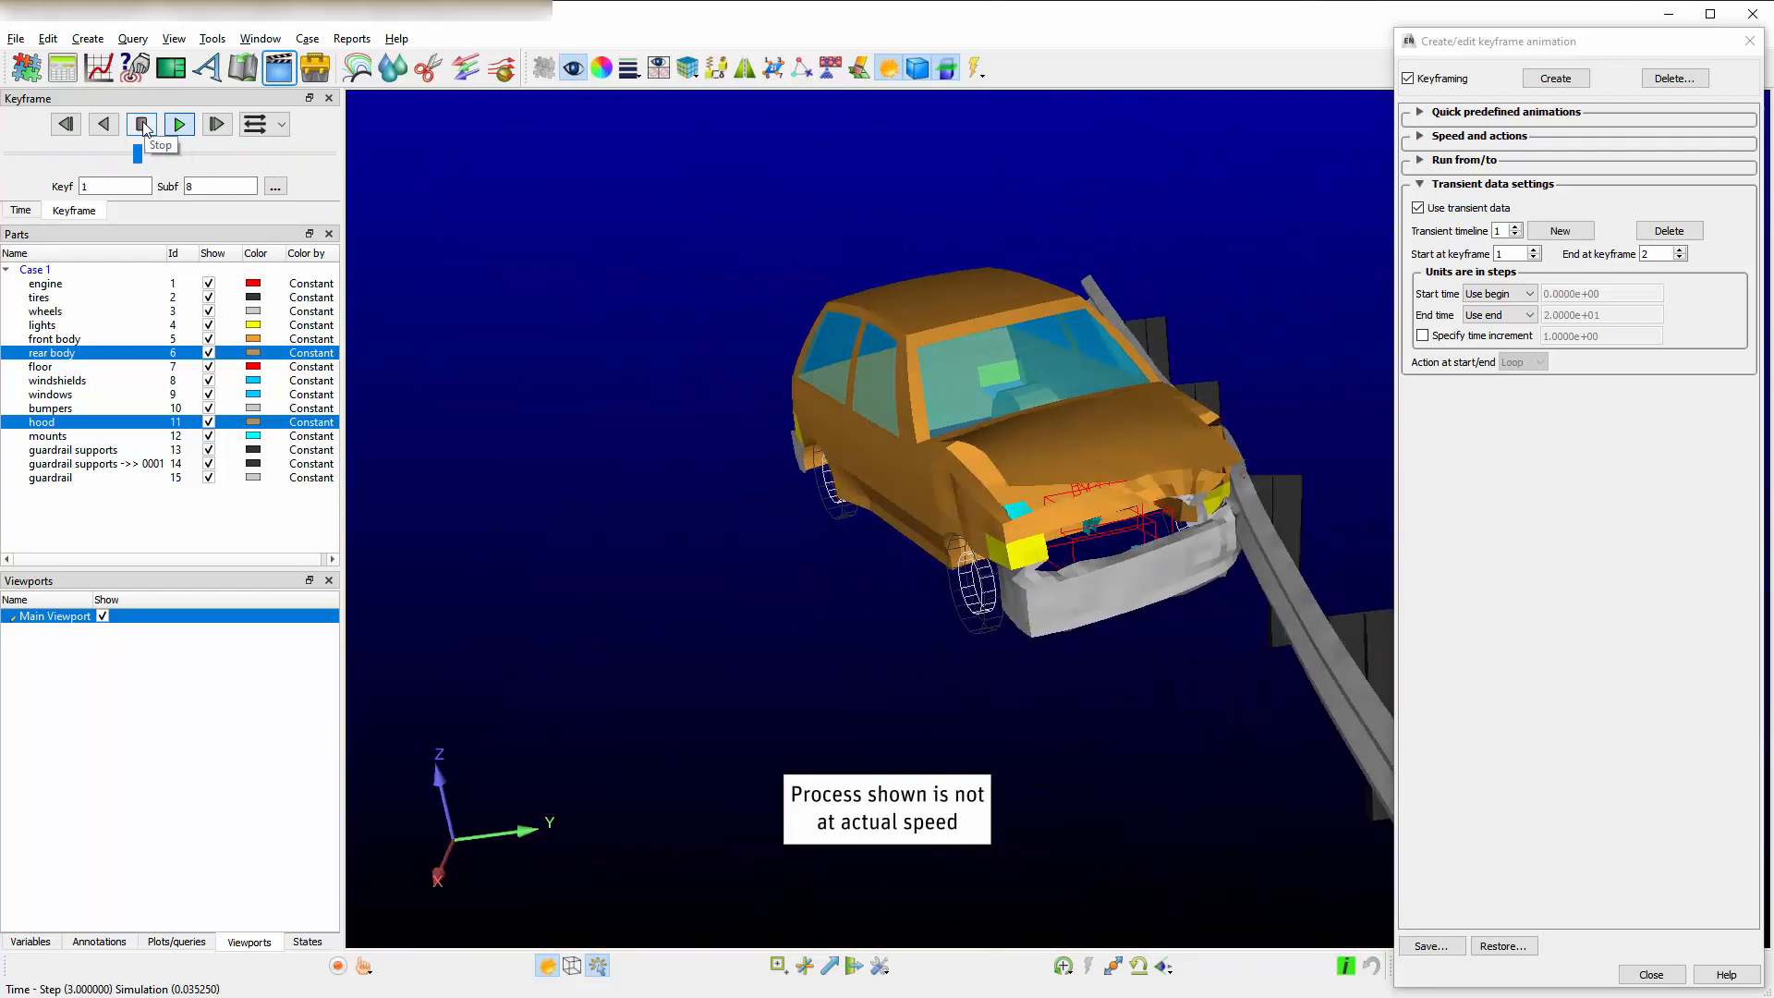
pyautogui.click(143, 124)
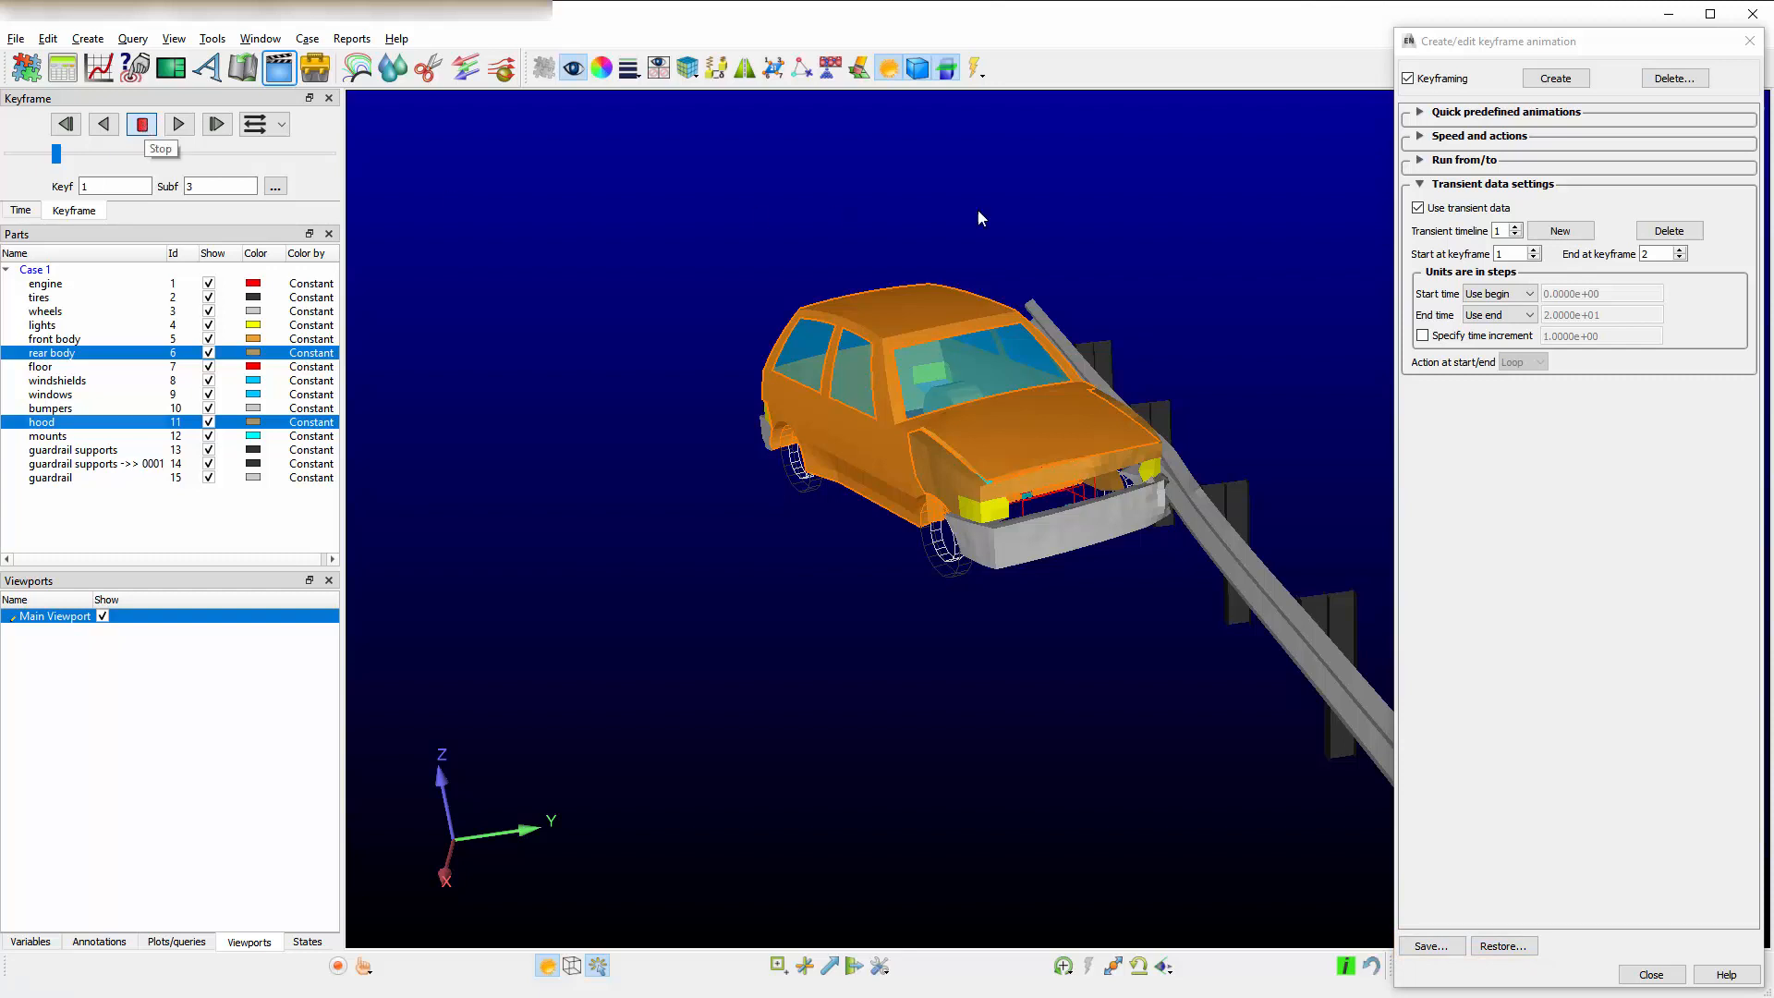
# - Open the speed and action settings of the keyframe animation
pyautogui.click(1420, 137)
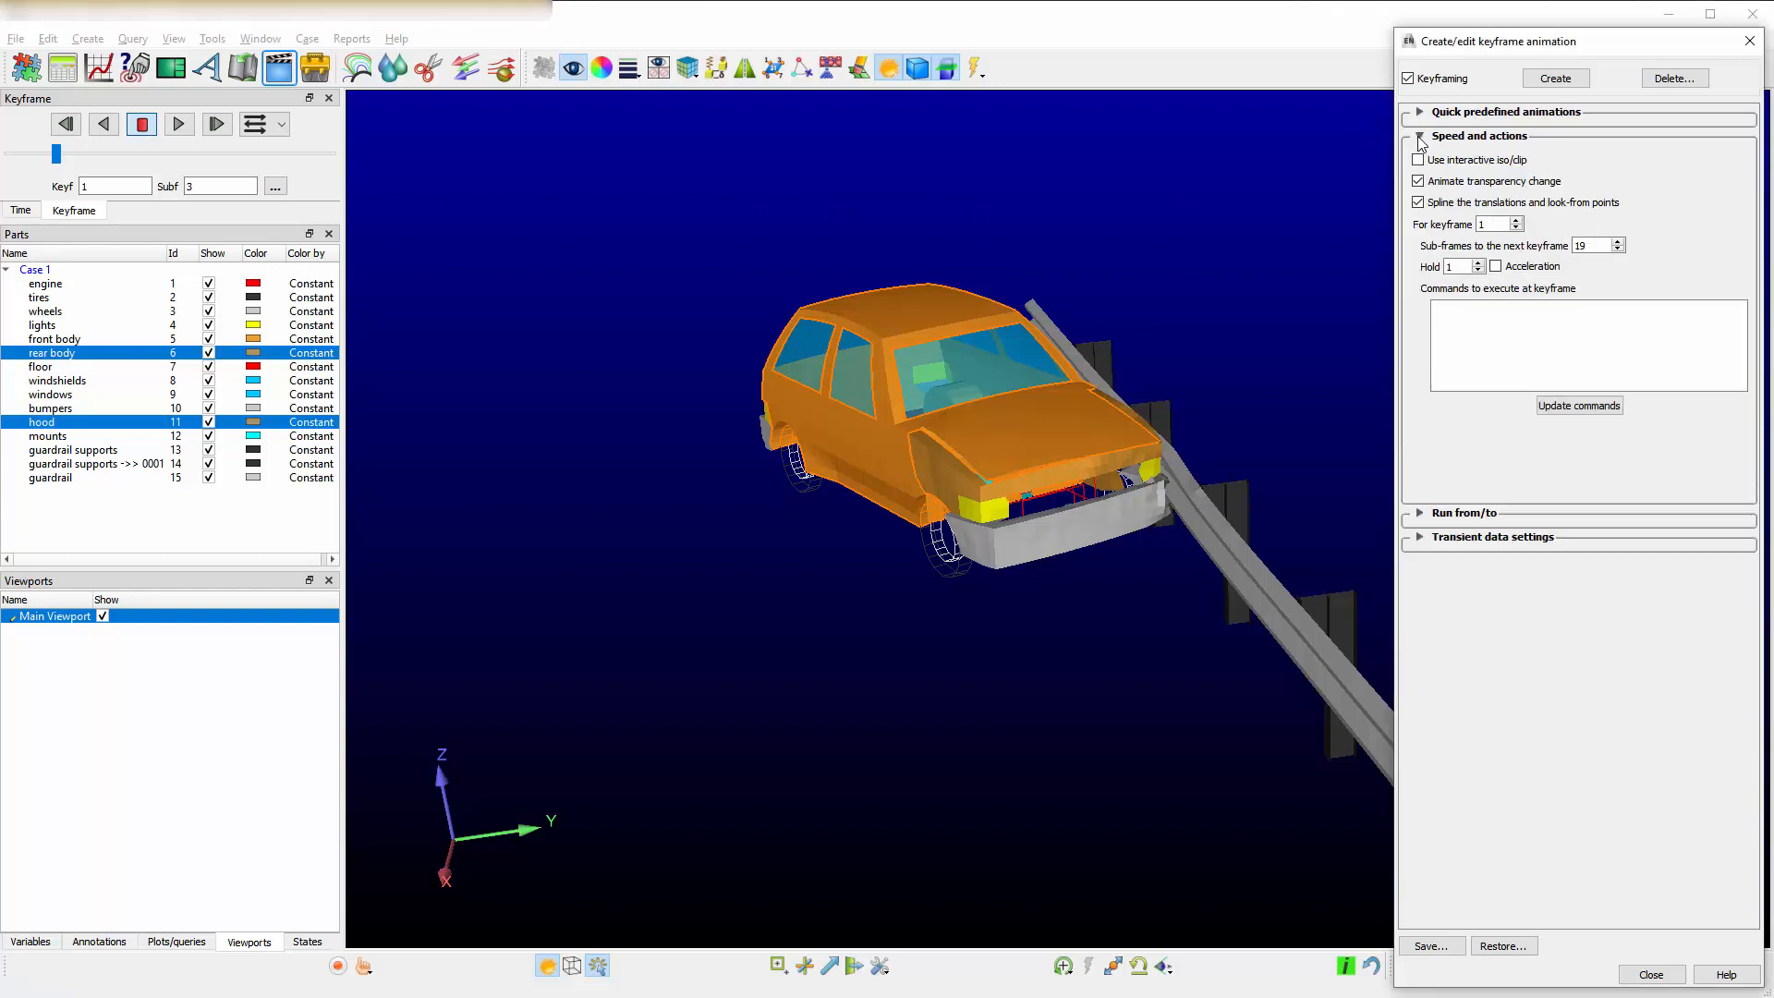